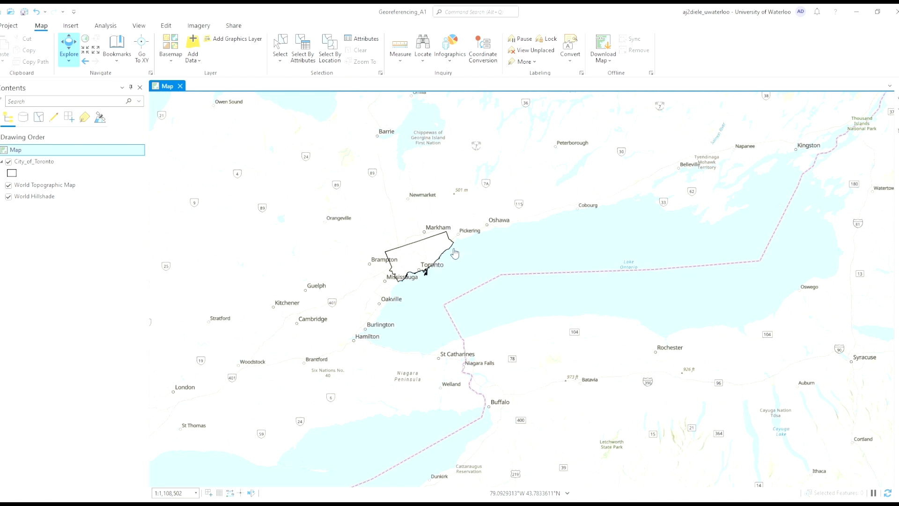
scroll(430, 261, up, 1)
scroll(430, 262, up, 1)
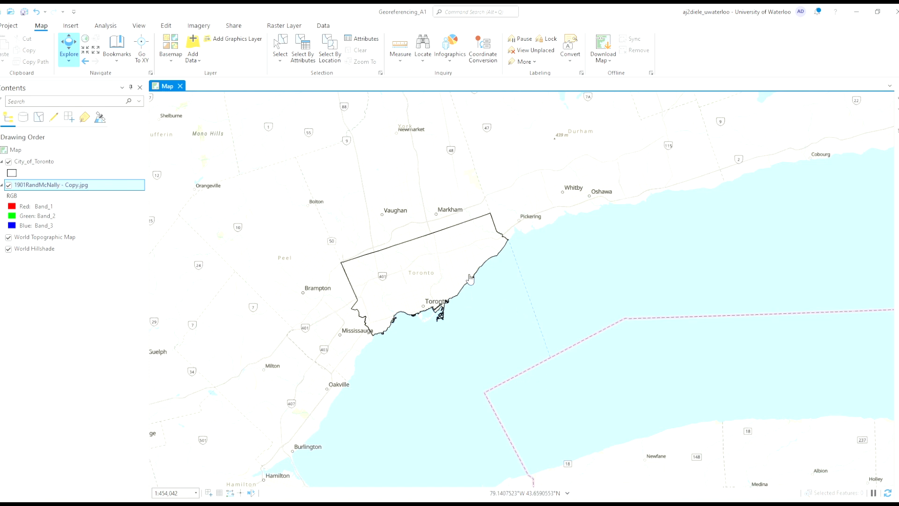
scroll(442, 261, up, 3)
drag(436, 241, 425, 282)
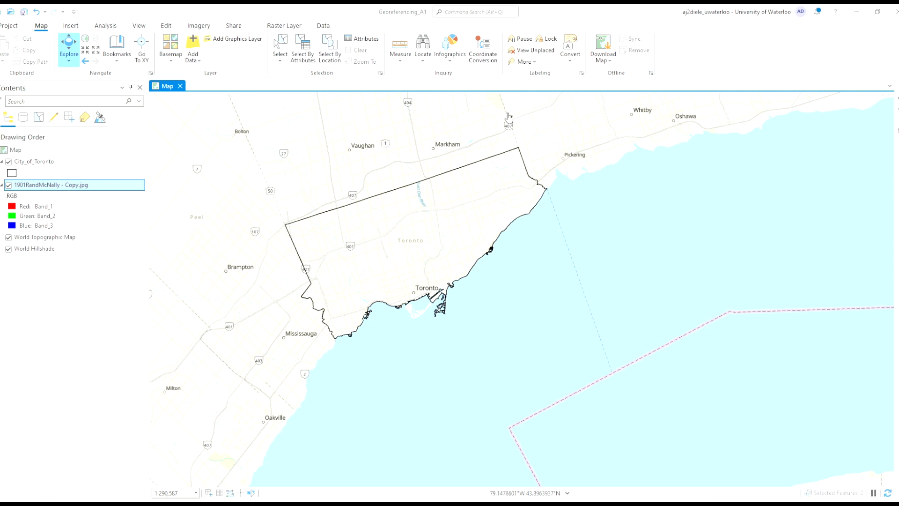
mouse_move(430, 253)
mouse_down()
mouse_move(390, 263)
mouse_move(433, 246)
mouse_up()
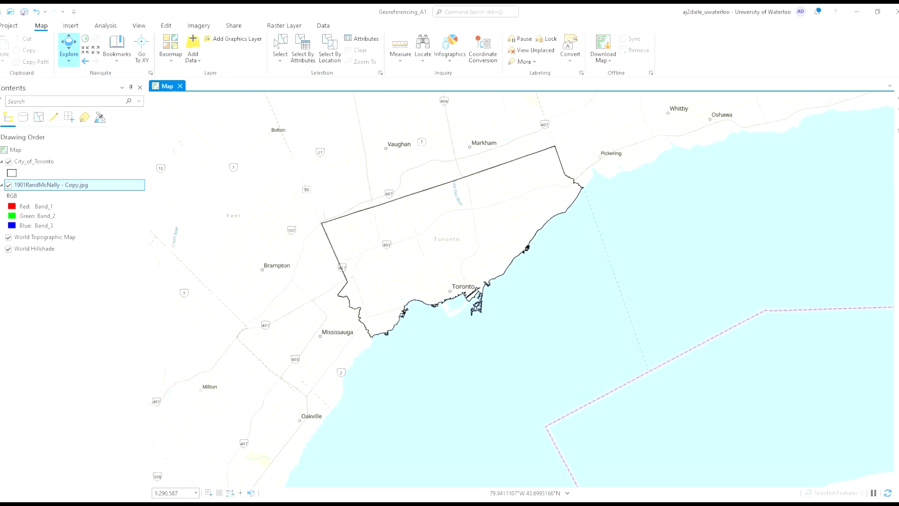
Locate the unreferenced 1901RandMcNally - Copy.jpg raster on the map and examine its position relative to the surrounding continents.
click(63, 185)
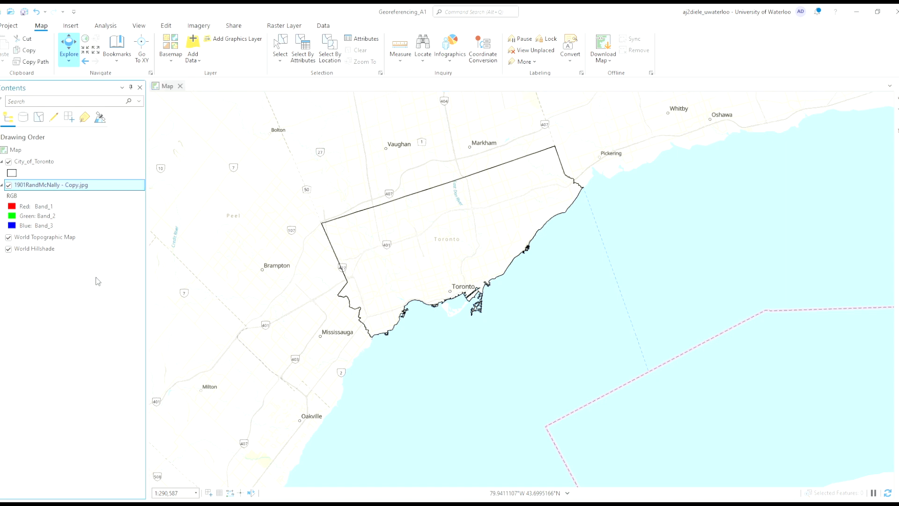
click(93, 290)
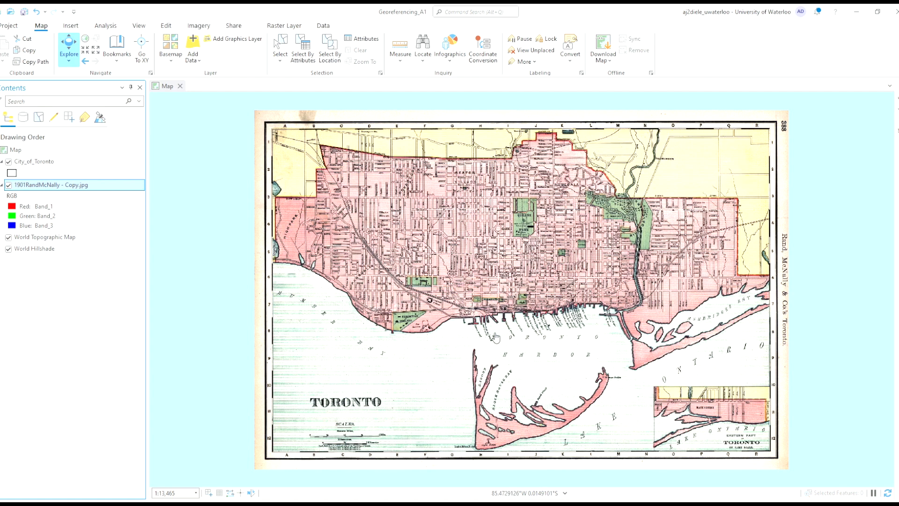
scroll(490, 335, up, 1)
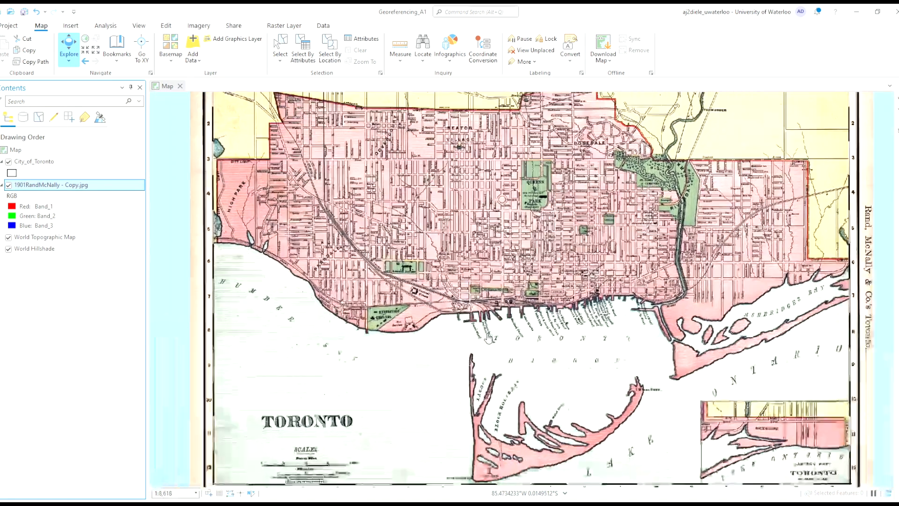
scroll(489, 336, down, 3)
scroll(489, 336, down, 4)
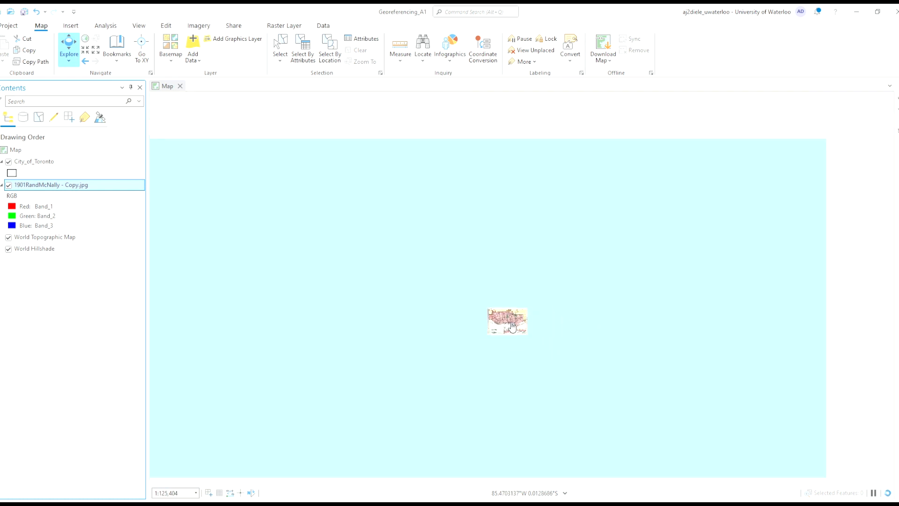
scroll(512, 327, down, 8)
scroll(513, 327, down, 4)
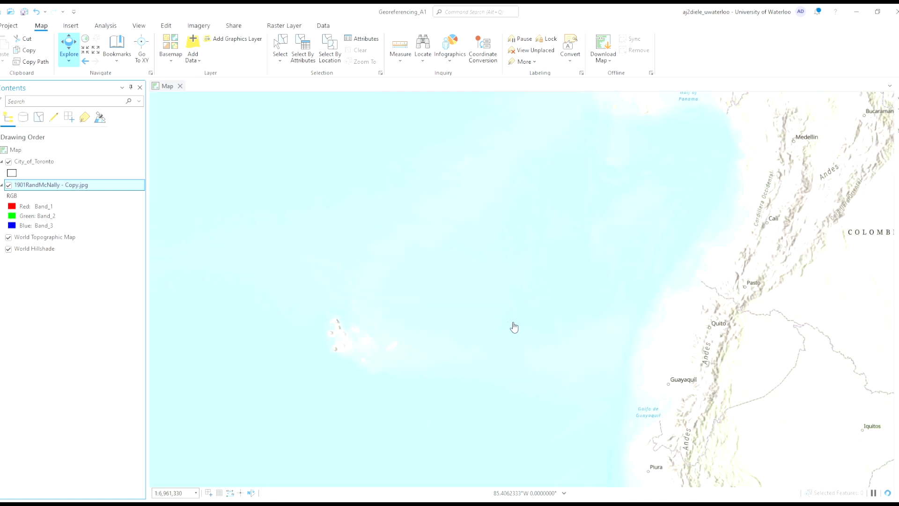
drag(658, 348, 552, 317)
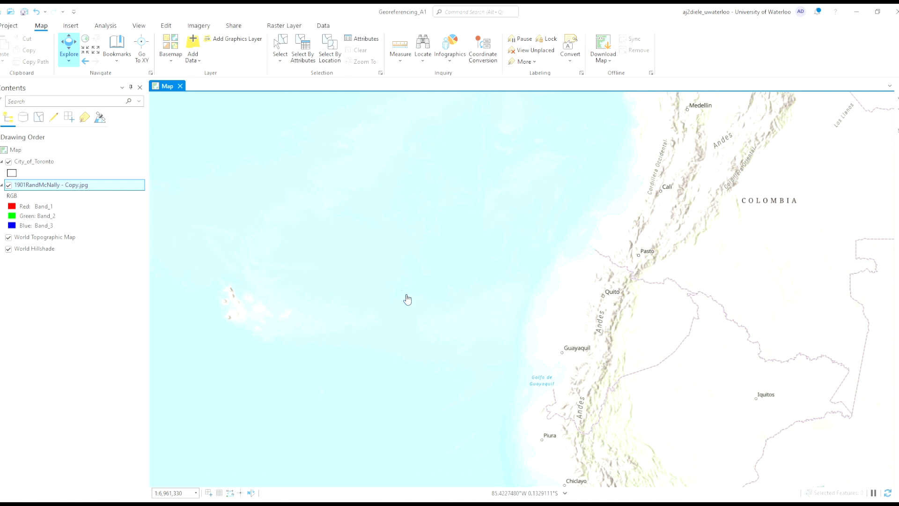
drag(442, 301, 636, 386)
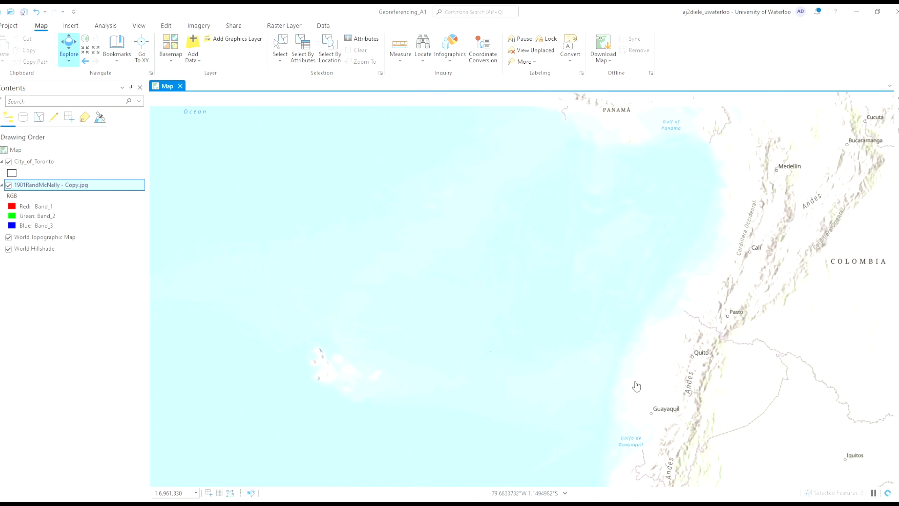
scroll(637, 386, down, 3)
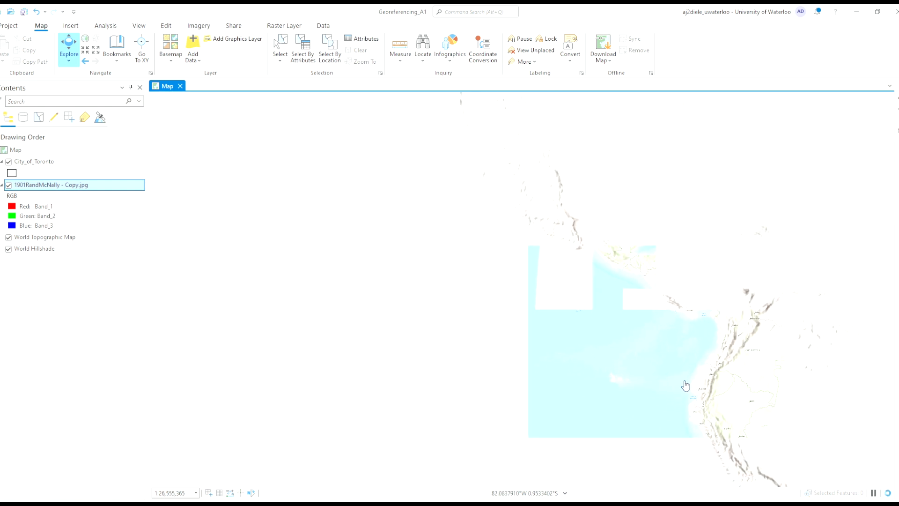
scroll(675, 381, up, 2)
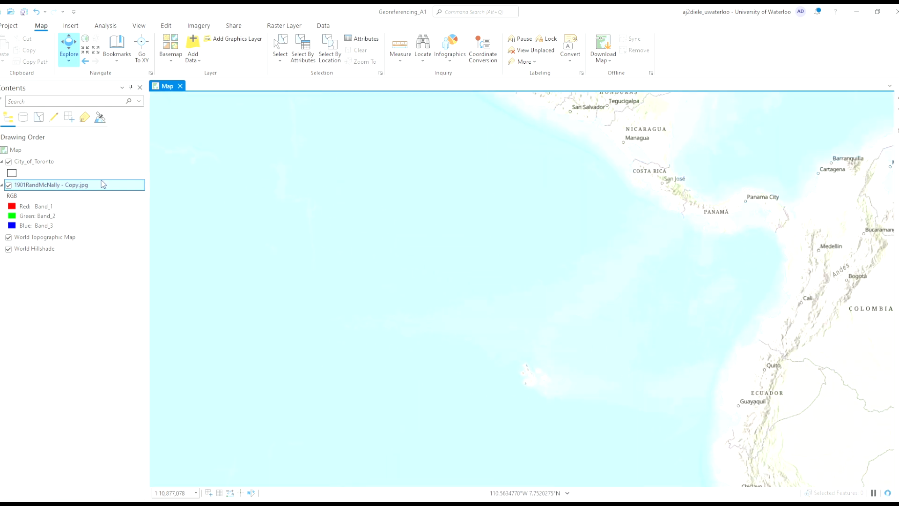
Bring the map view to the extent of the City_of_Toronto layer.
click(86, 167)
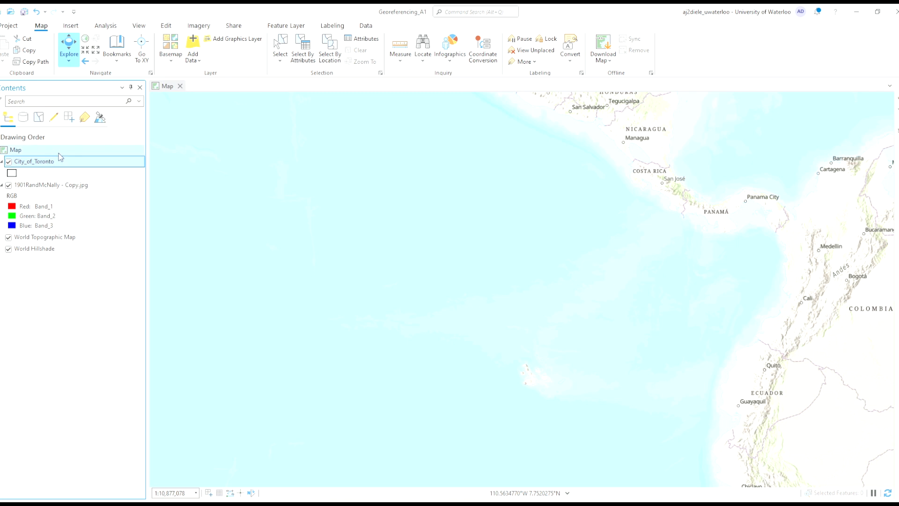
click(96, 306)
scroll(566, 392, down, 3)
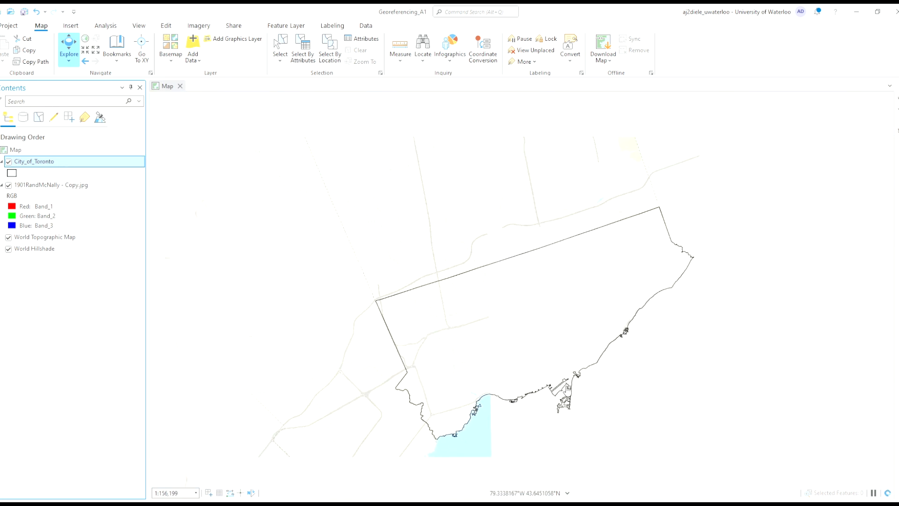
drag(559, 396, 536, 375)
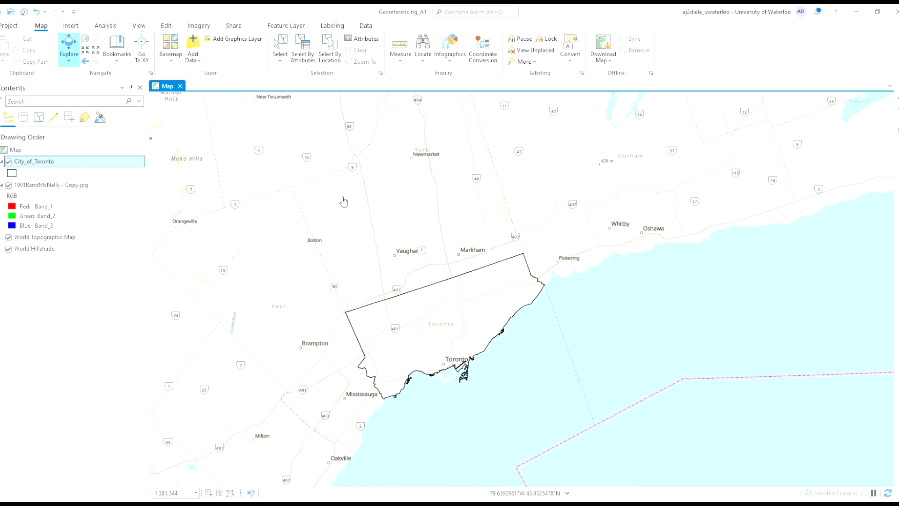
Start georeferencing the 1901RandMcNally - Copy.jpg raster and fit it to the current map display.
click(96, 26)
click(85, 188)
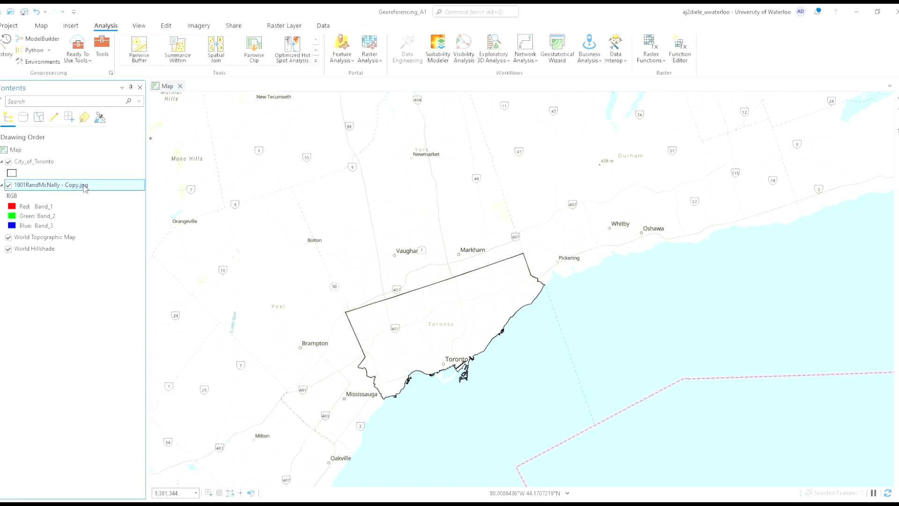
click(150, 27)
click(191, 26)
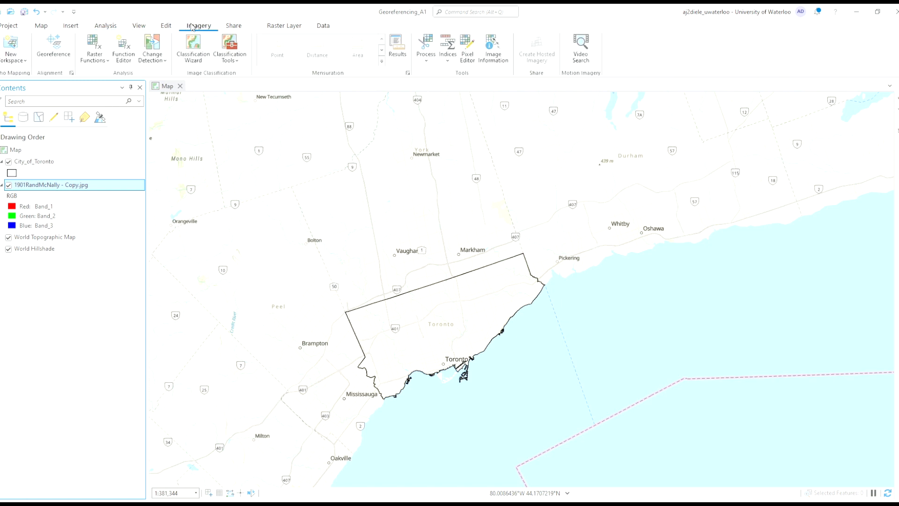
click(65, 51)
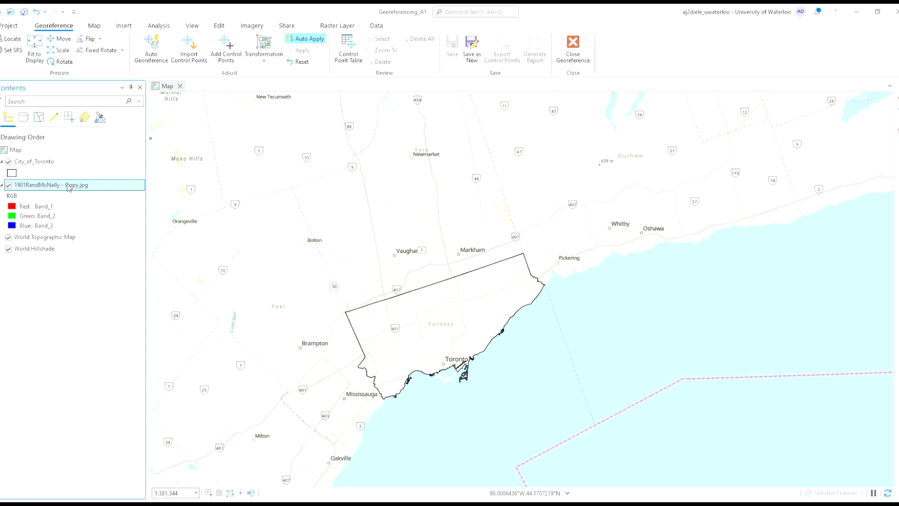
click(33, 49)
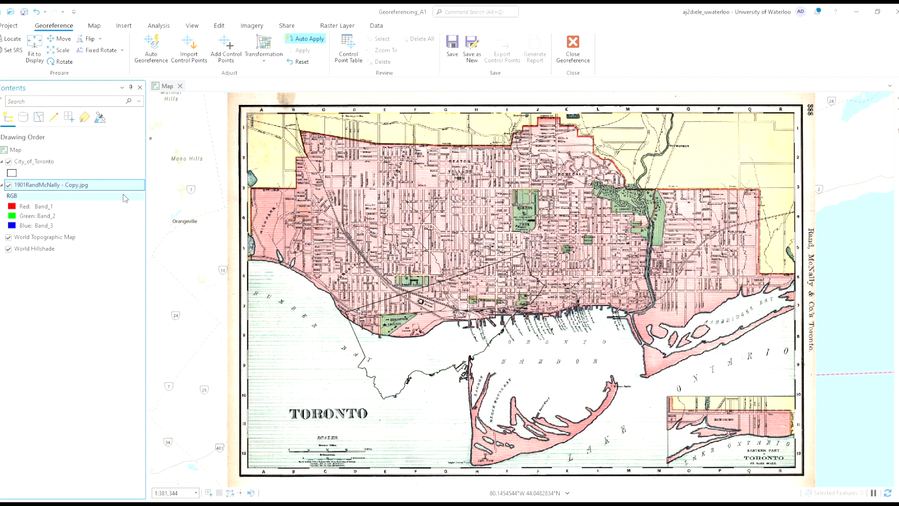
Toggle the visibility of the 1901RandMcNally - Copy.jpg layer to compare its placement with the basemap.
click(8, 185)
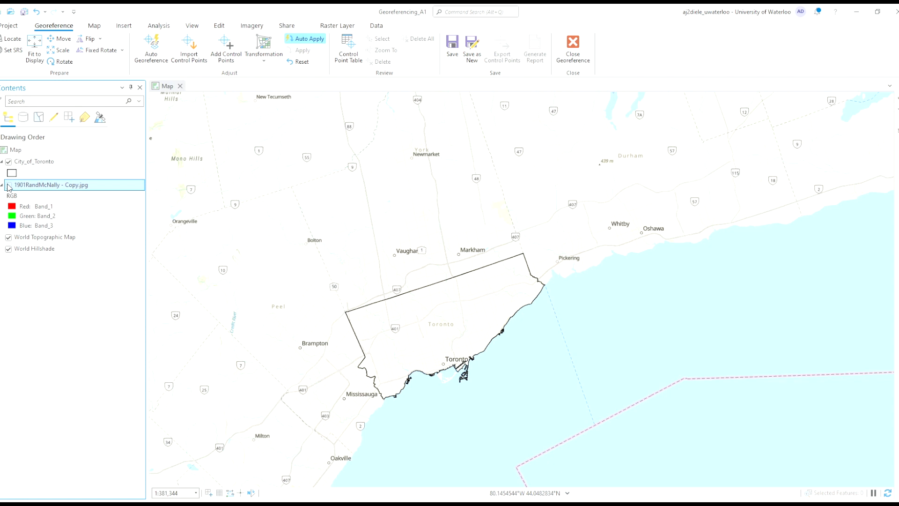
click(8, 186)
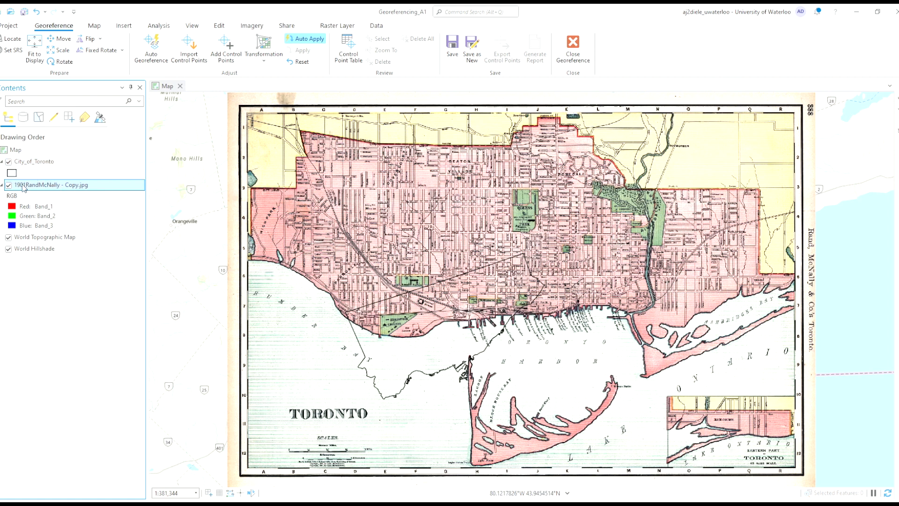
click(9, 185)
click(9, 186)
Zoom to the City_of_Toronto layer and fit the 1901RandMcNally - Copy.jpg raster to that display.
click(309, 41)
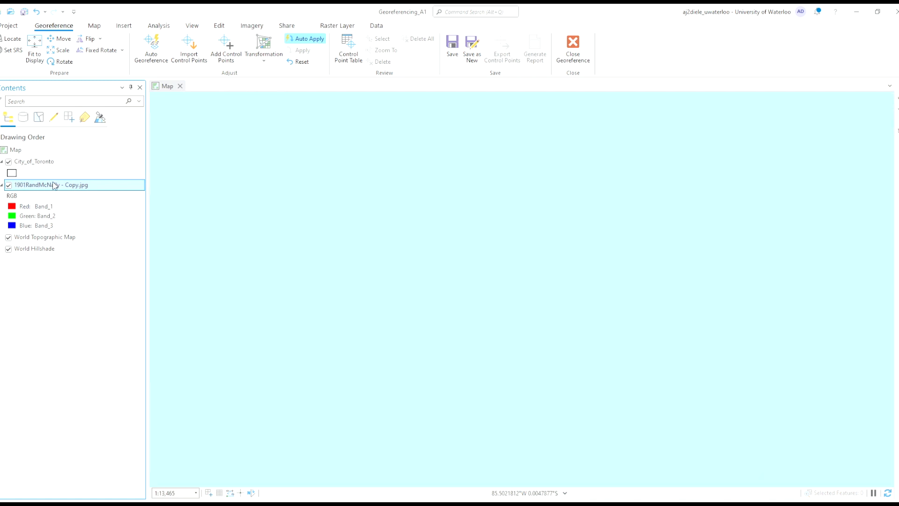
click(34, 161)
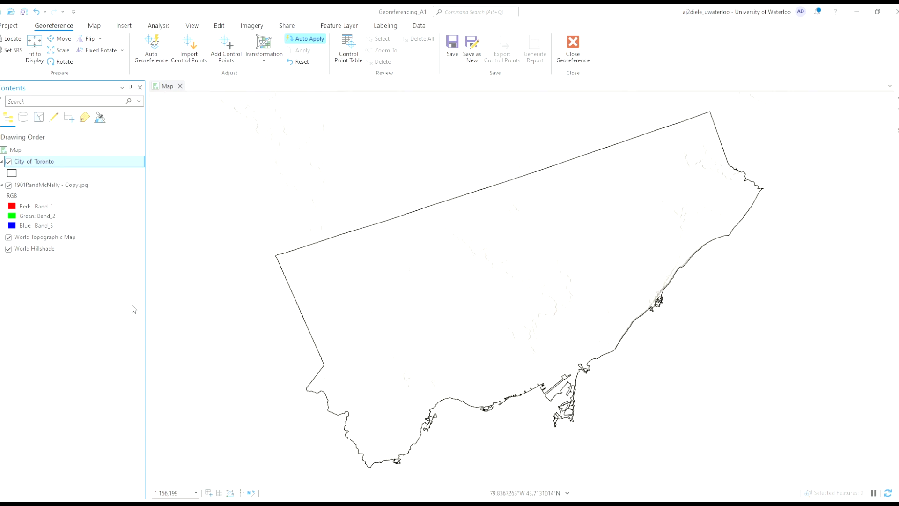
click(46, 185)
click(45, 54)
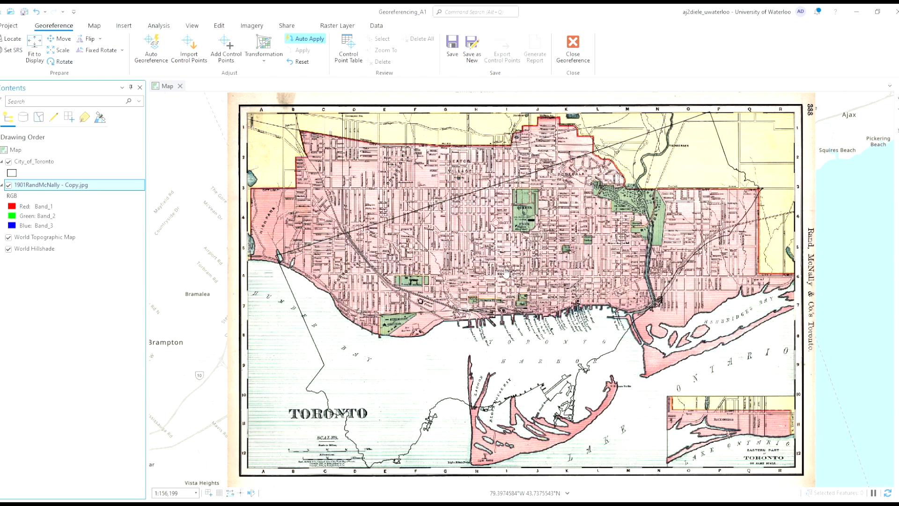
Compare the fitted 1901 raster with the City_of_Toronto boundary and basemap by repeatedly hiding and showing the raster.
scroll(503, 272, down, 2)
drag(593, 311, 581, 312)
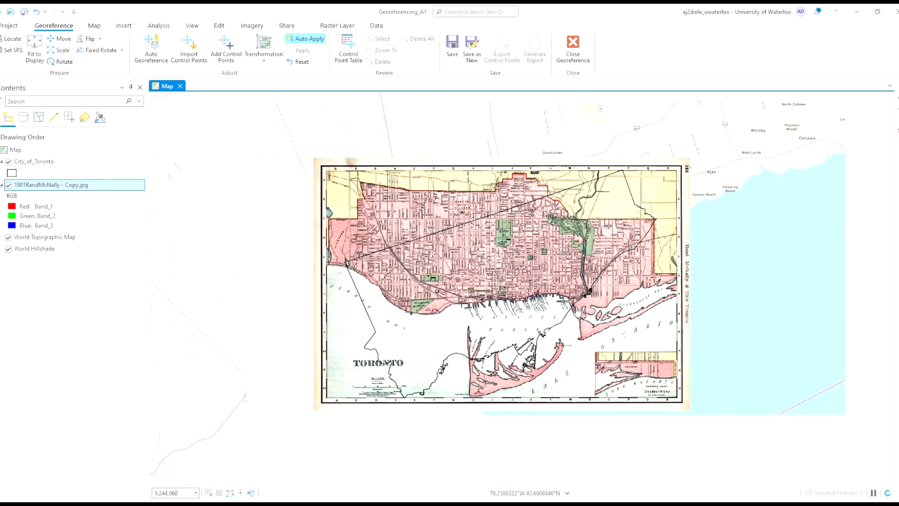
click(8, 185)
click(8, 185)
click(9, 185)
click(8, 185)
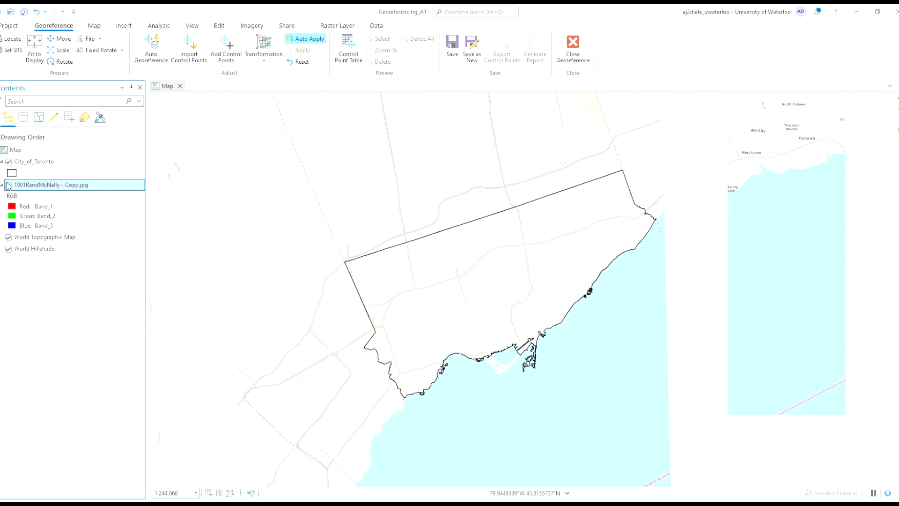
click(9, 185)
click(8, 185)
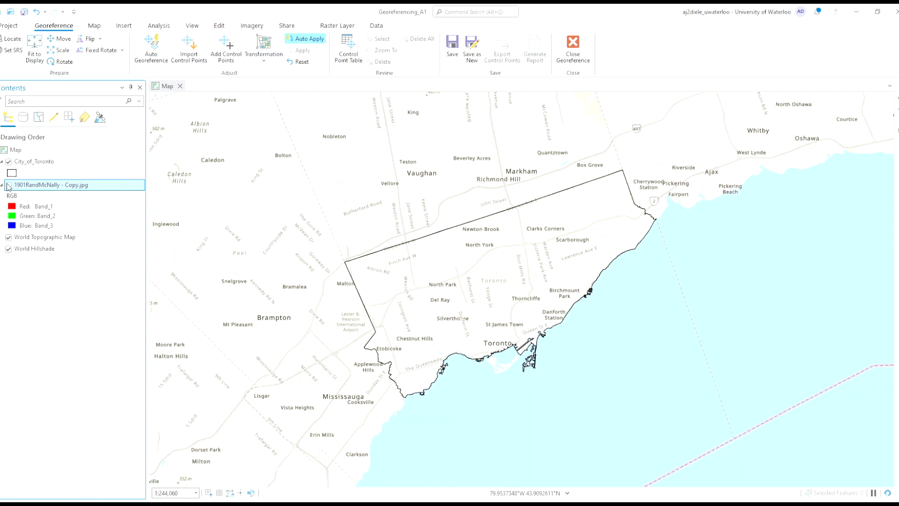
click(8, 185)
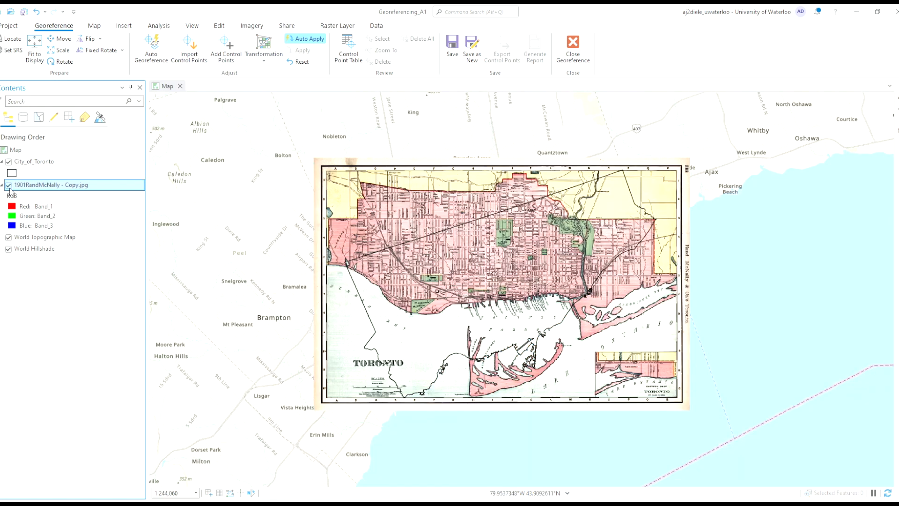
Activate the Add Control Points tool and hide the City_of_Toronto layer.
click(220, 42)
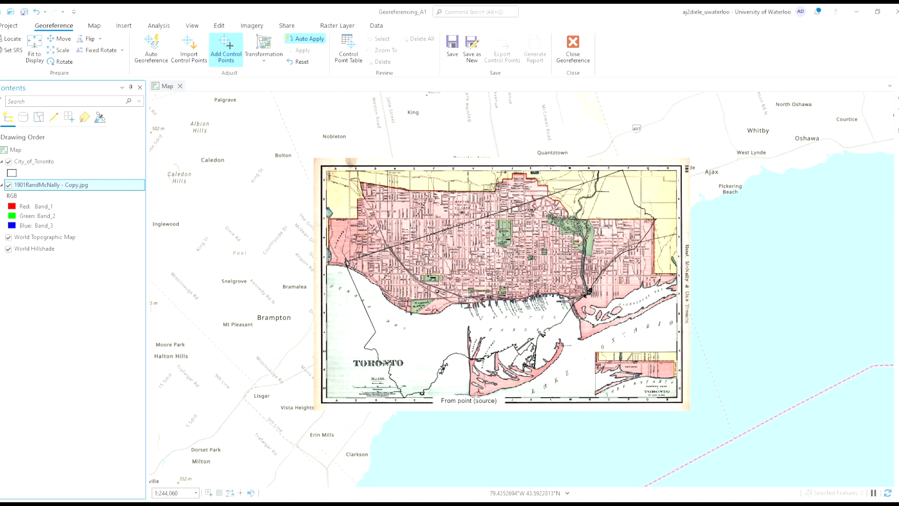
scroll(476, 396, up, 3)
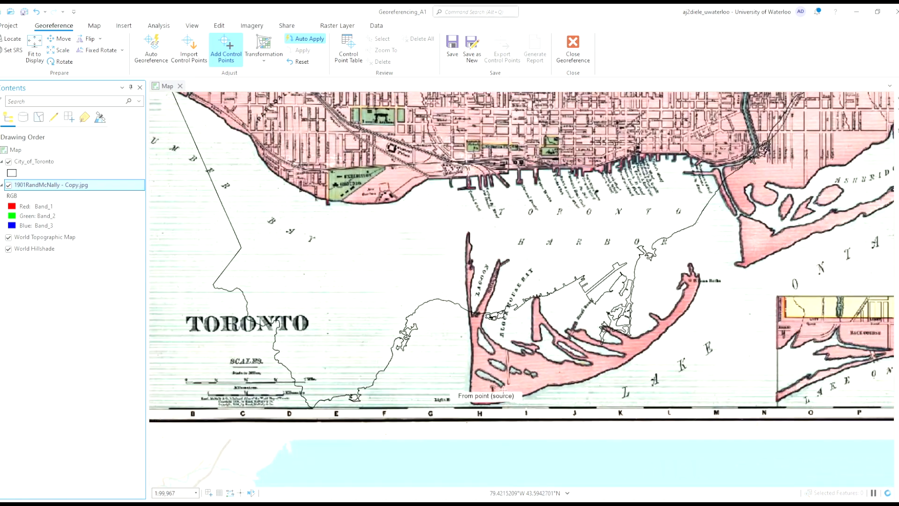
drag(527, 382, 537, 302)
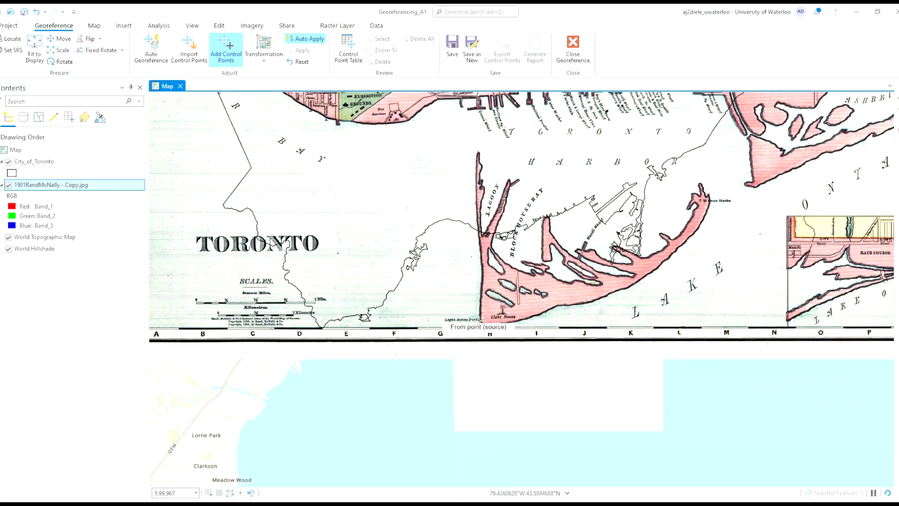
drag(349, 225, 519, 402)
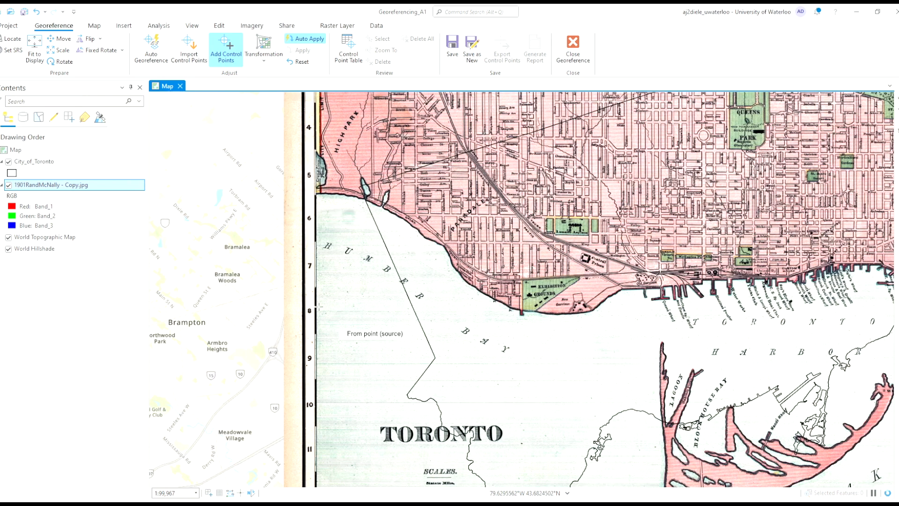
click(9, 162)
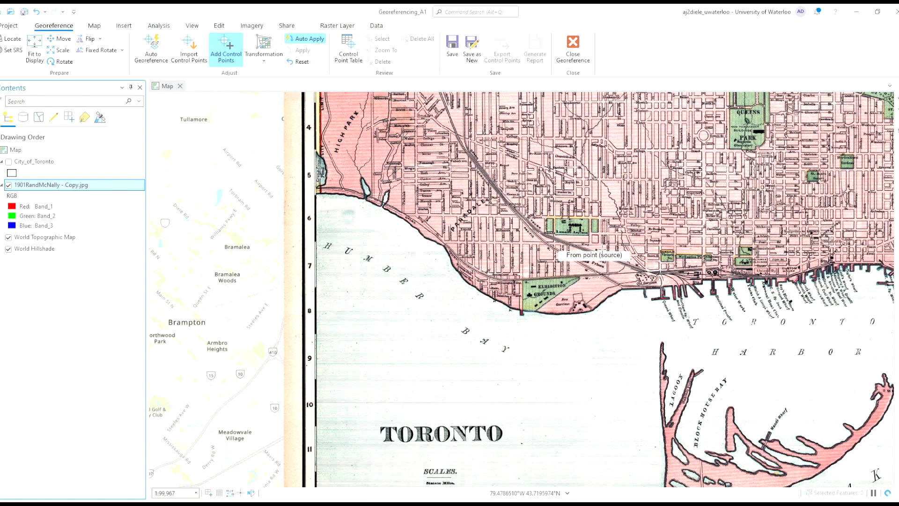
Examine the 1901 raster's waterfront, harbour and islands against the basemap to find a landmark shared by both.
drag(800, 299, 357, 321)
drag(633, 199, 675, 339)
drag(407, 272, 703, 274)
drag(474, 415, 492, 318)
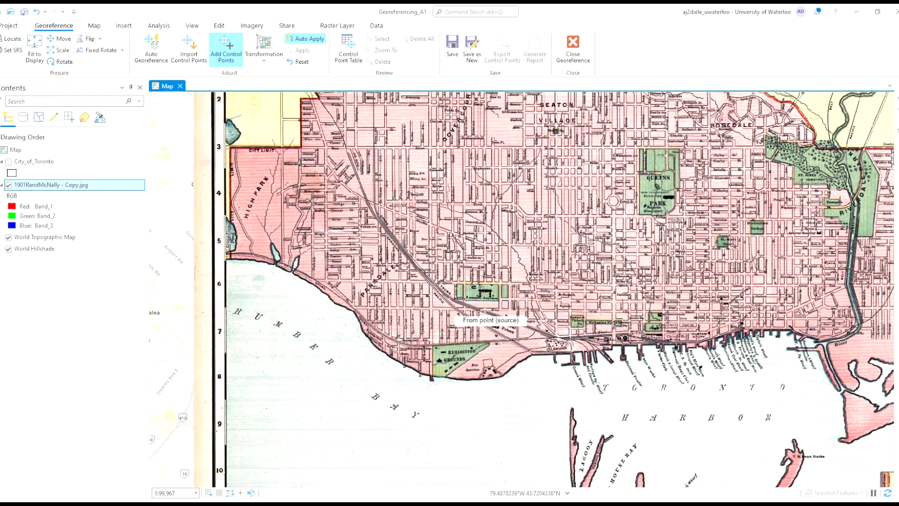
drag(794, 330, 595, 171)
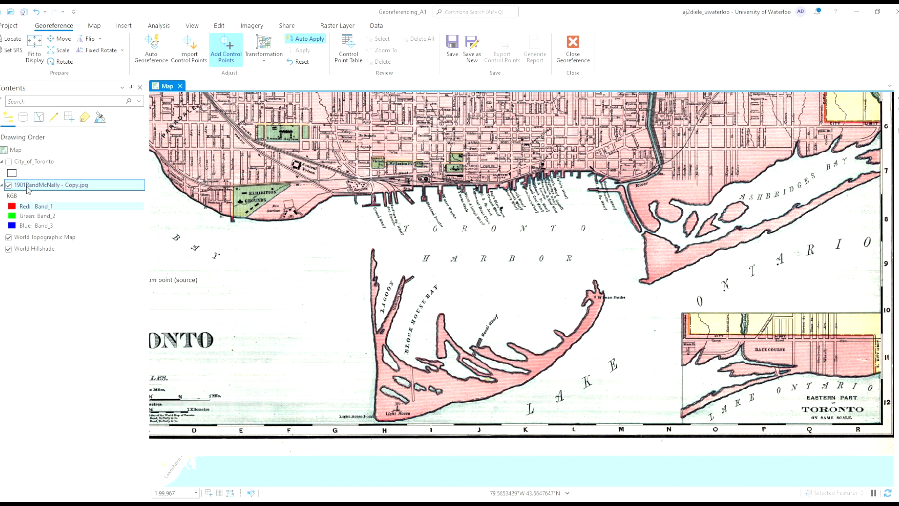
click(8, 185)
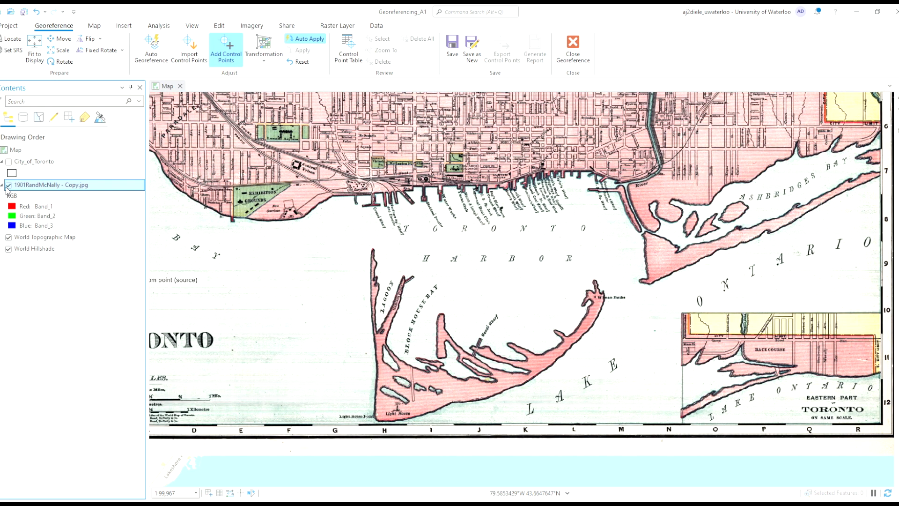
click(7, 186)
scroll(383, 340, up, 2)
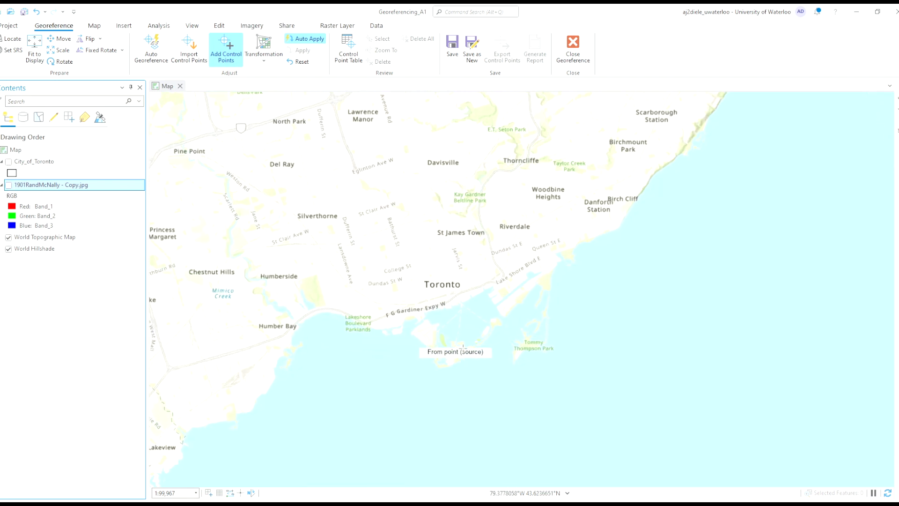
scroll(491, 346, up, 2)
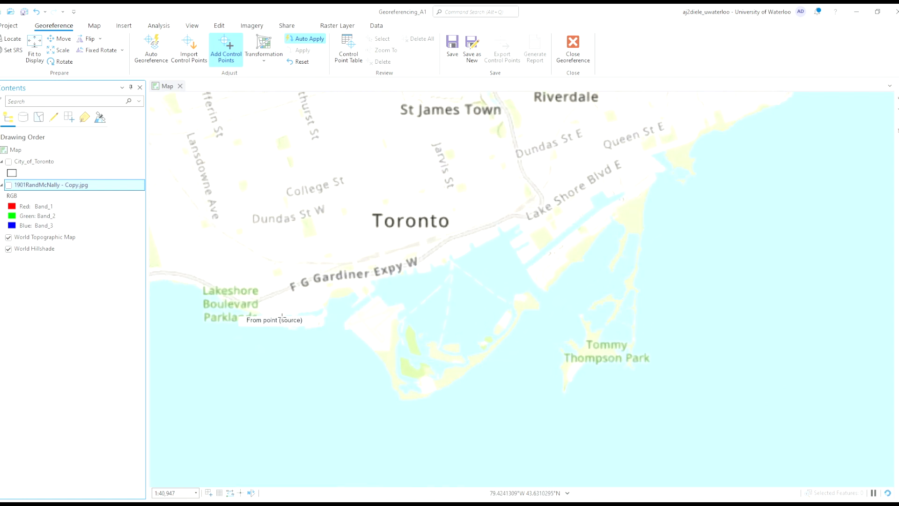
scroll(356, 300, down, 2)
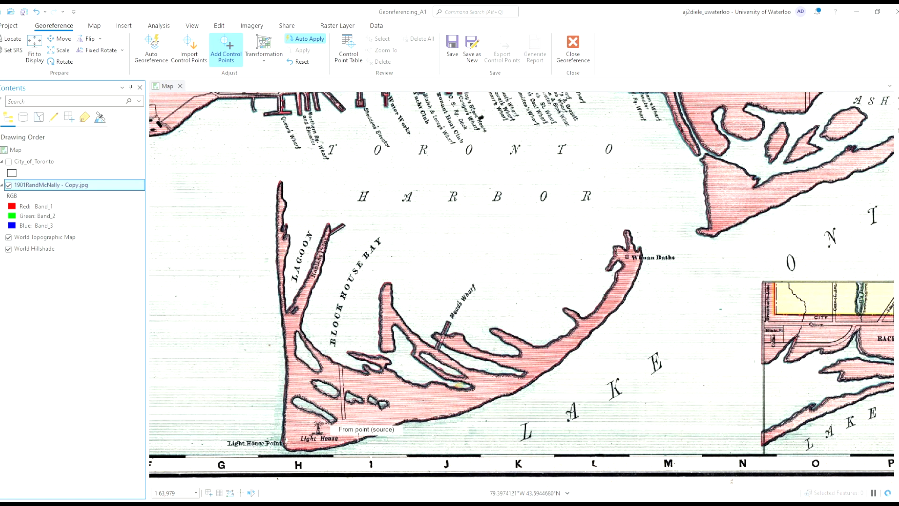
Add a control point linking the southwestern tip of Light House Point on the 1901 raster to Gibraltar Point on the basemap.
click(285, 448)
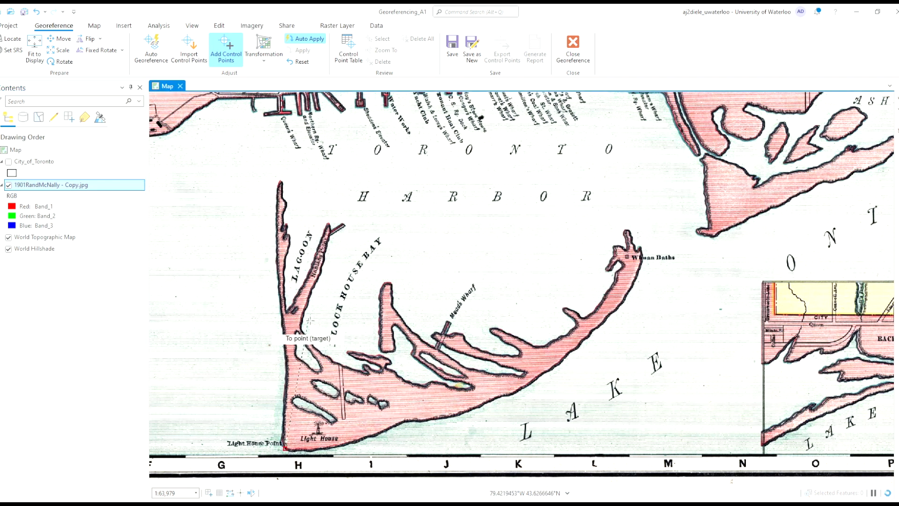
click(9, 185)
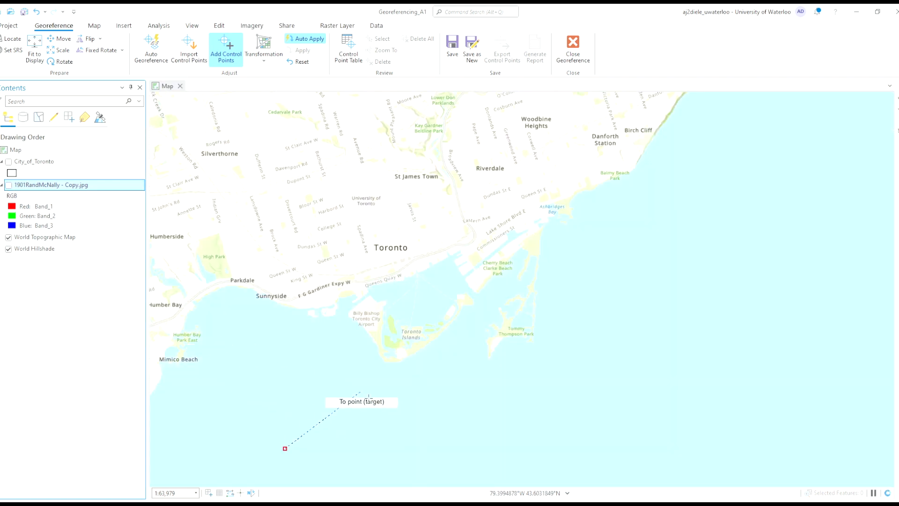
scroll(390, 371, up, 2)
scroll(389, 371, up, 6)
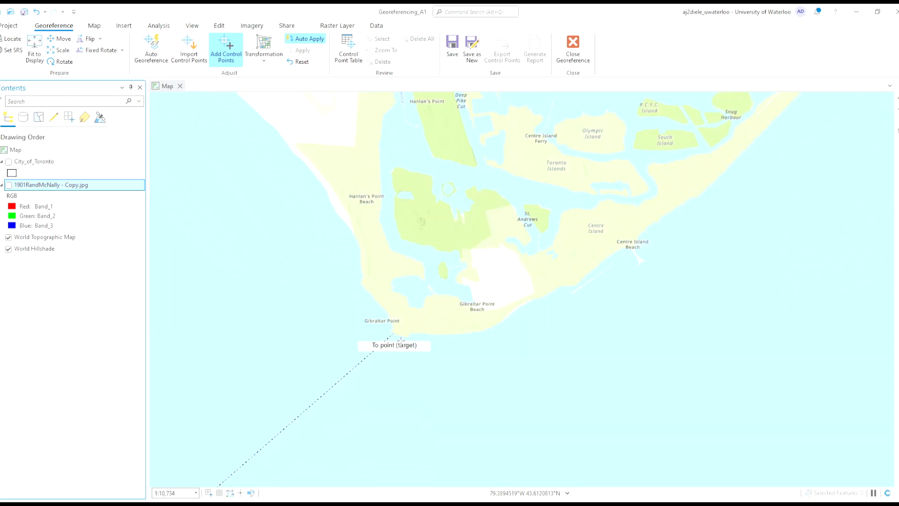
click(393, 332)
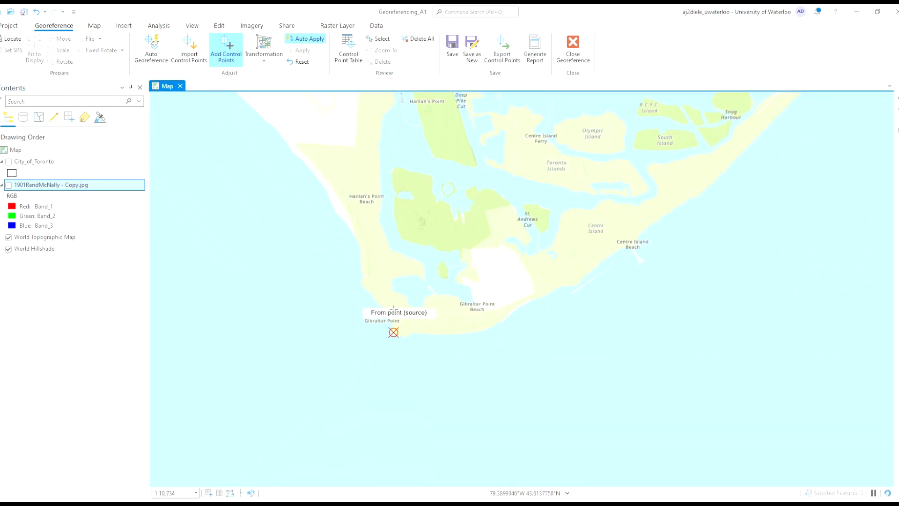
Check the raster's position at the Gibraltar Point control point by toggling its visibility against the basemap.
scroll(394, 310, down, 4)
drag(397, 283, 404, 338)
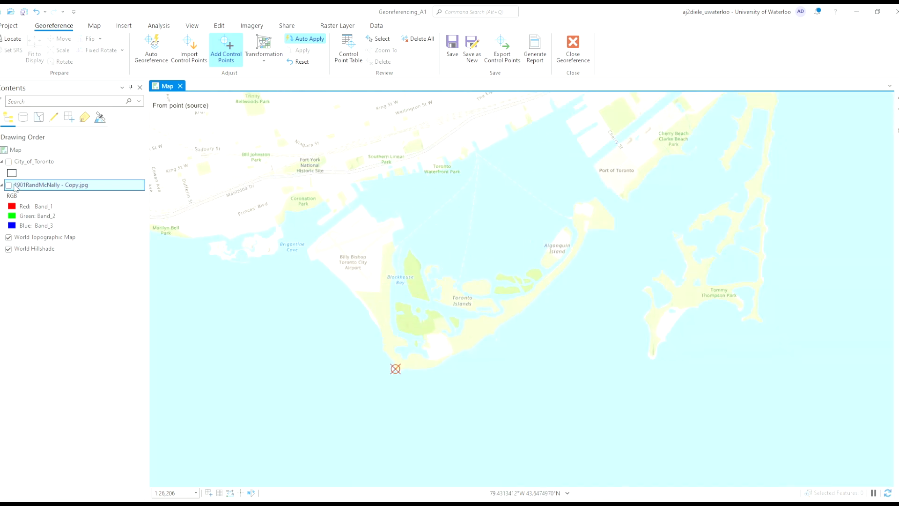
click(9, 185)
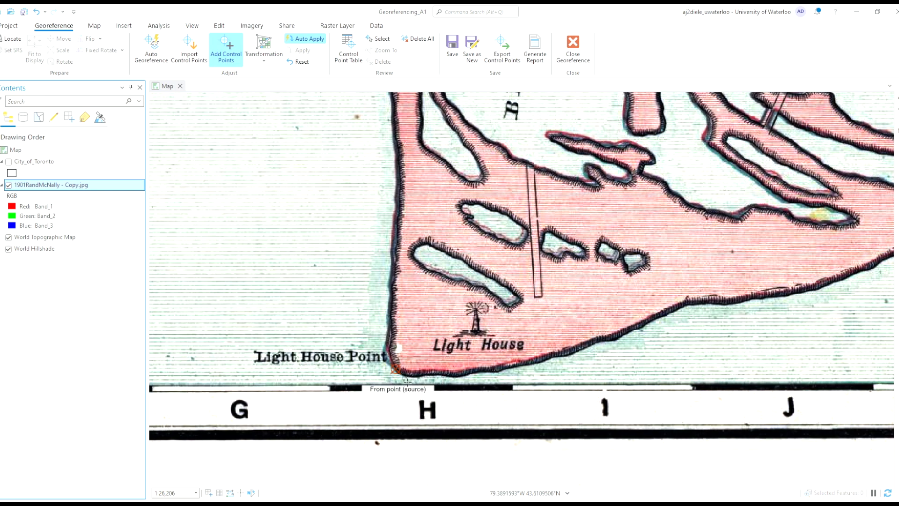
click(9, 185)
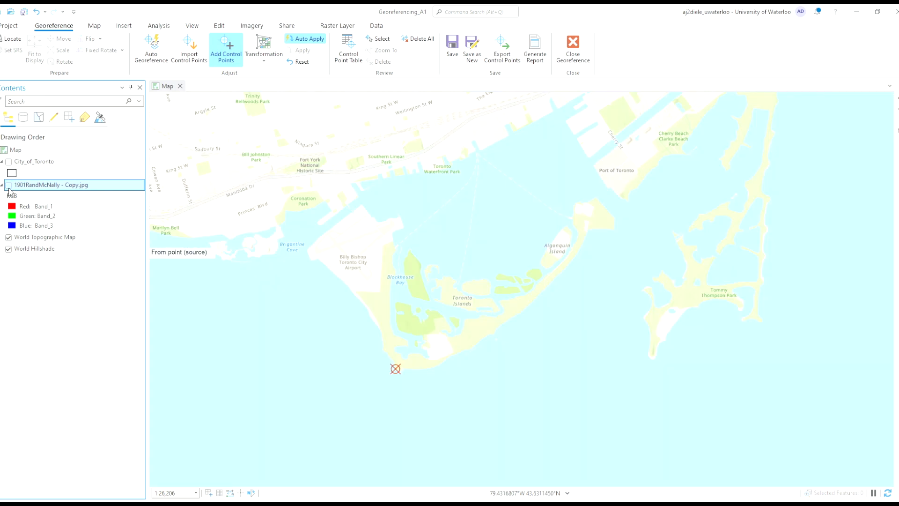
scroll(398, 318, down, 4)
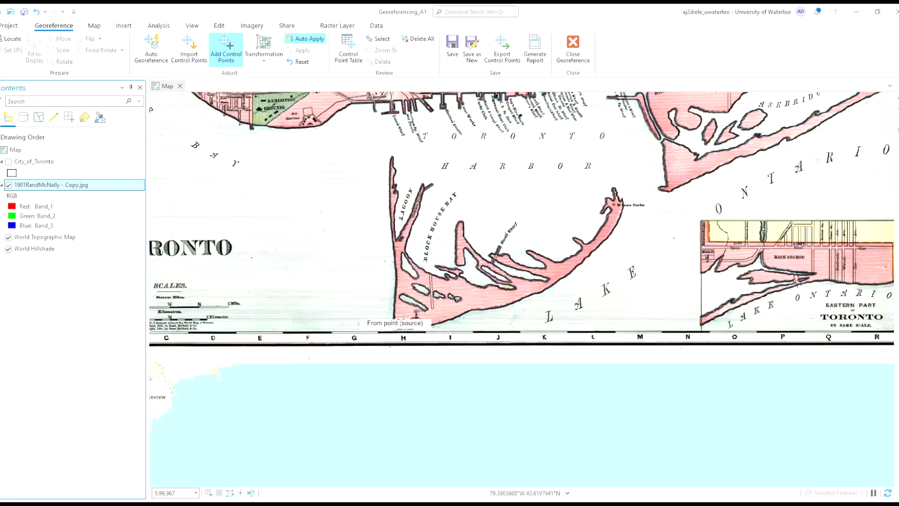
scroll(462, 268, down, 5)
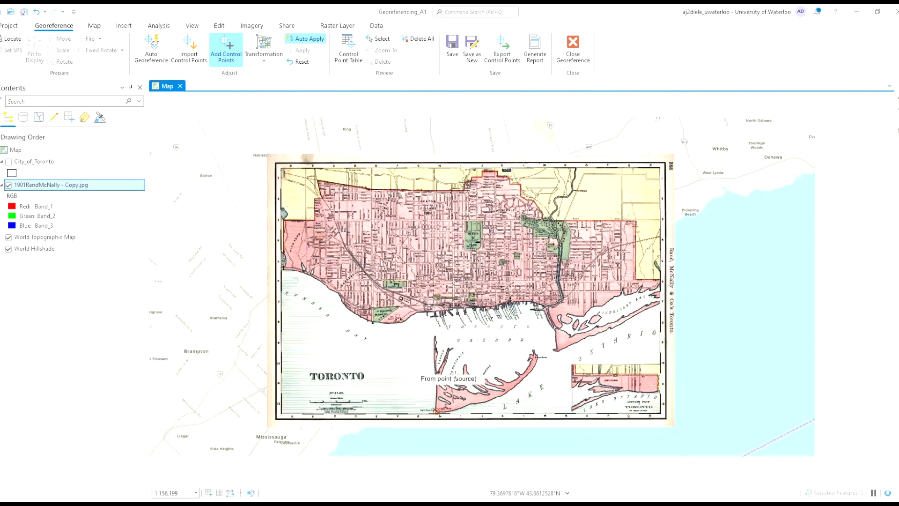
Compare the 1901 raster with the City_of_Toronto boundary, and leave only the raster shown over the basemap.
click(9, 185)
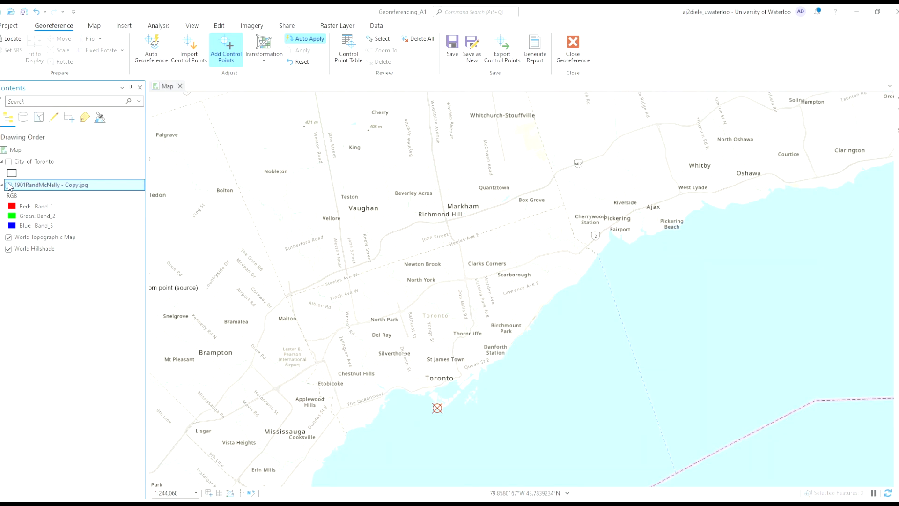
click(9, 162)
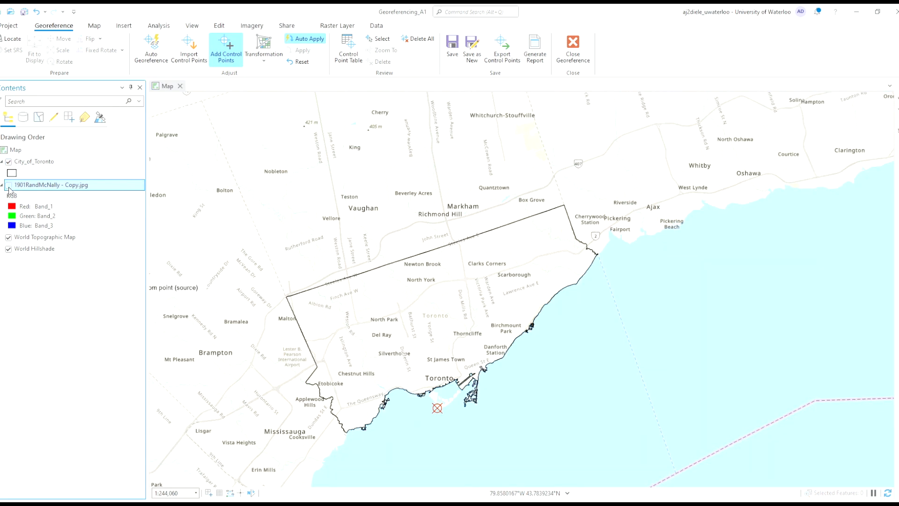
click(9, 185)
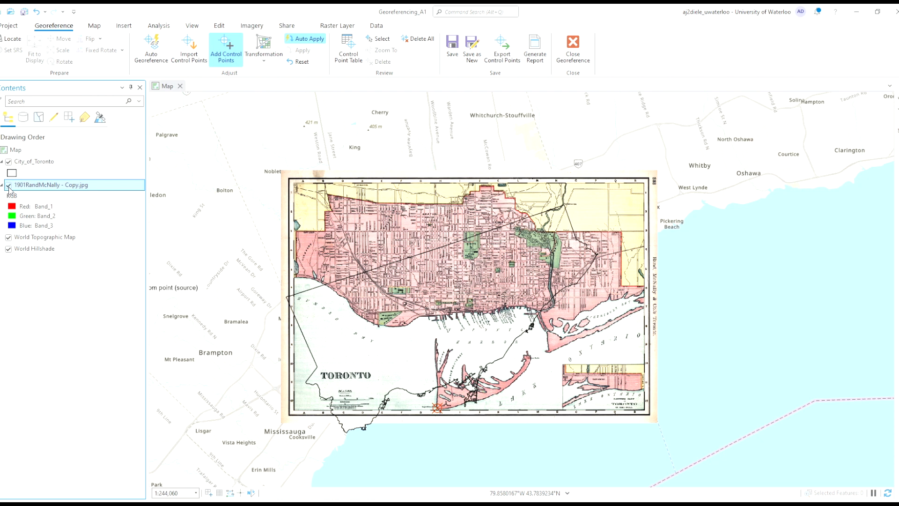
click(9, 186)
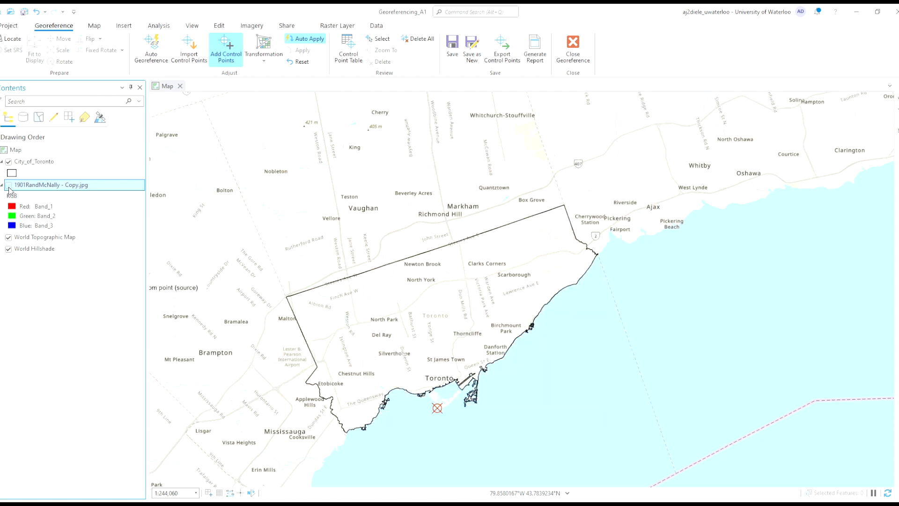
click(9, 161)
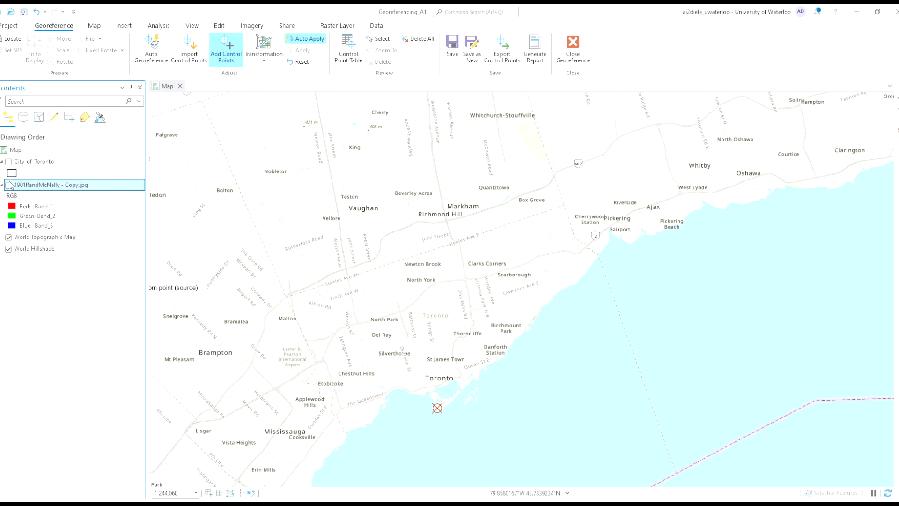
click(9, 185)
Examine the streets west of Queens Park on the 1901 raster and the basemap for a second shared landmark.
scroll(480, 290, up, 2)
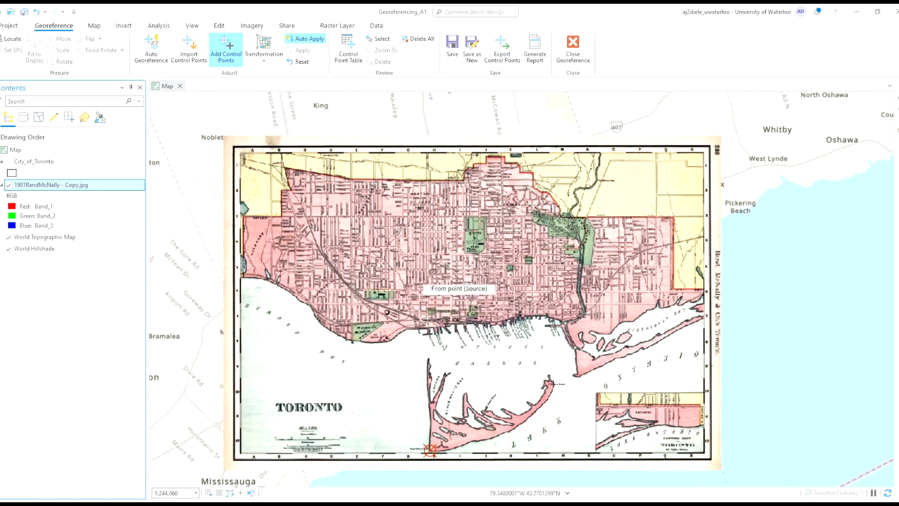
scroll(469, 323, up, 2)
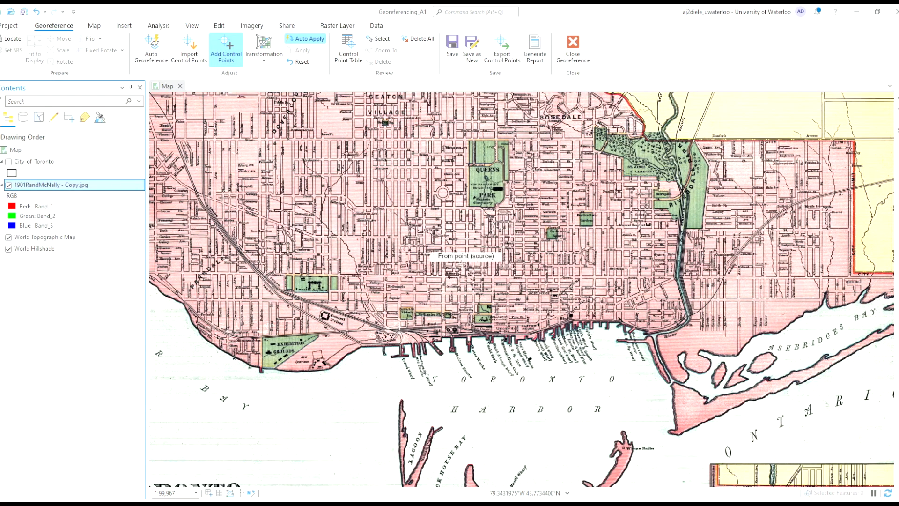
drag(417, 236, 424, 283)
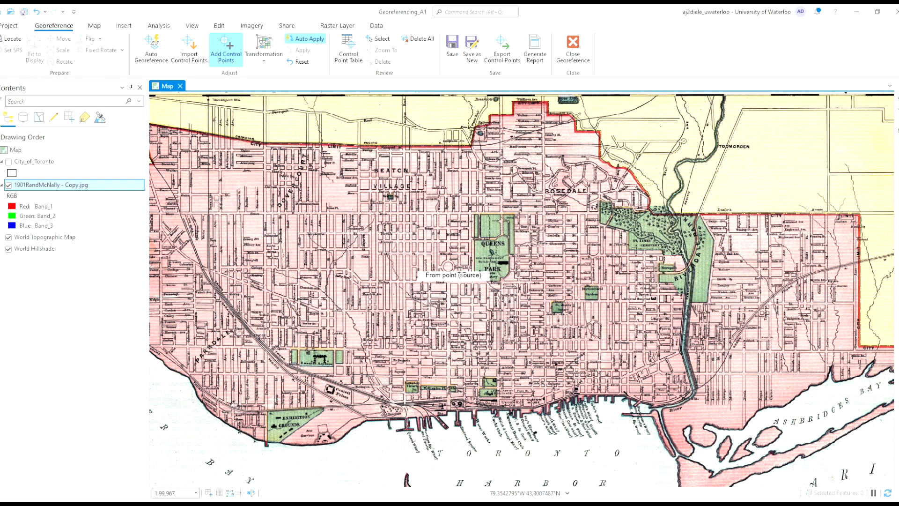
scroll(452, 334, up, 2)
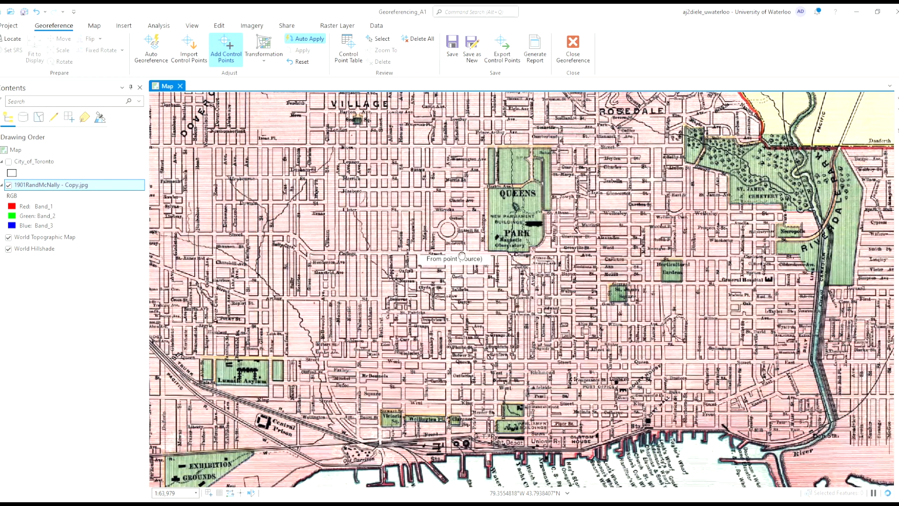
drag(462, 256, 460, 284)
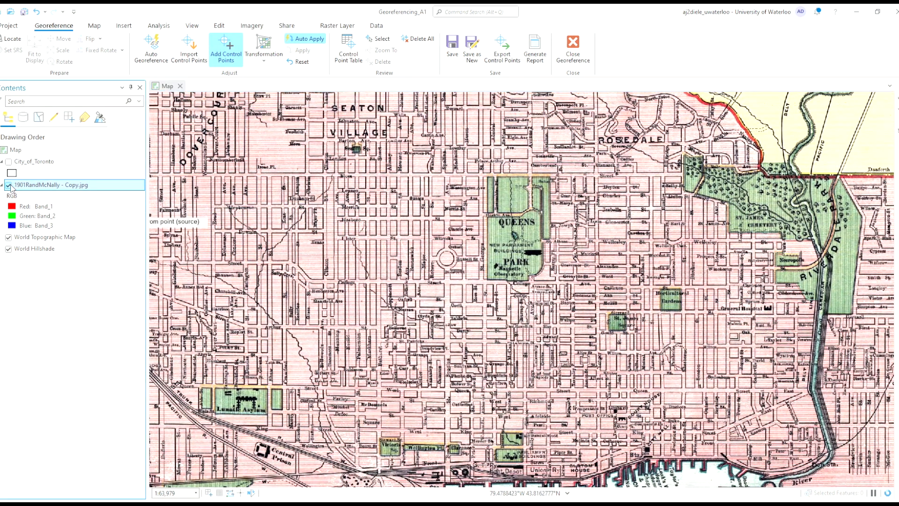
click(8, 185)
mouse_move(431, 413)
mouse_down()
mouse_move(412, 201)
mouse_move(435, 133)
mouse_up()
scroll(372, 414, up, 3)
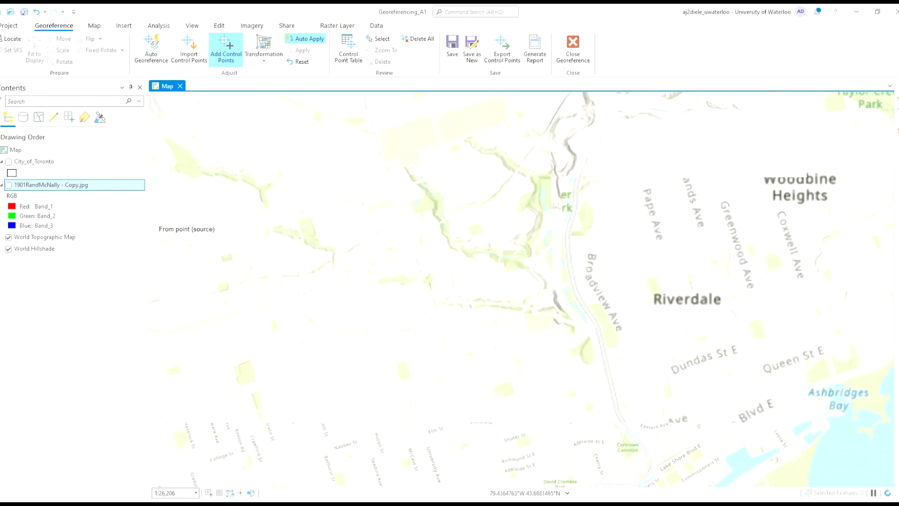
click(9, 185)
scroll(394, 299, down, 6)
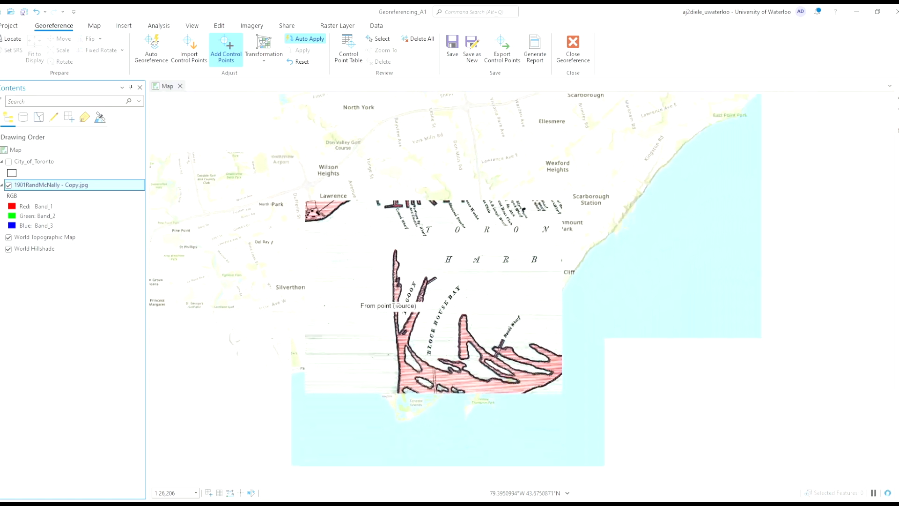
drag(432, 180, 387, 445)
Add a second control point linking the south edge of the circle near Russell St on the raster to Spadina Crescent on the basemap.
scroll(366, 319, up, 6)
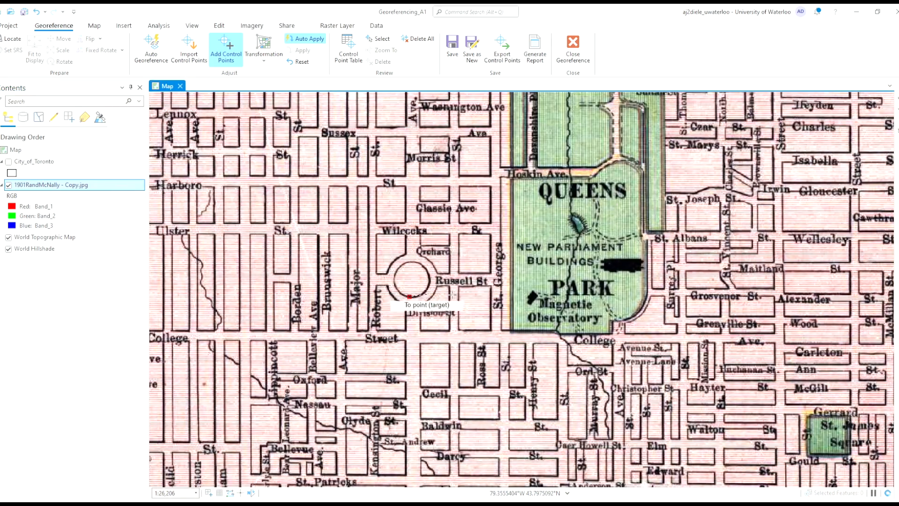
click(8, 185)
scroll(431, 342, down, 6)
drag(433, 344, 438, 263)
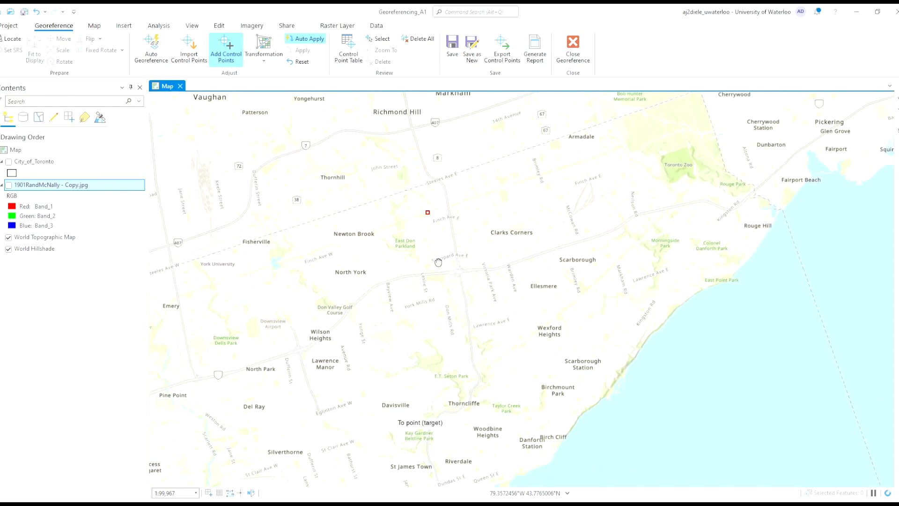
drag(436, 436, 476, 312)
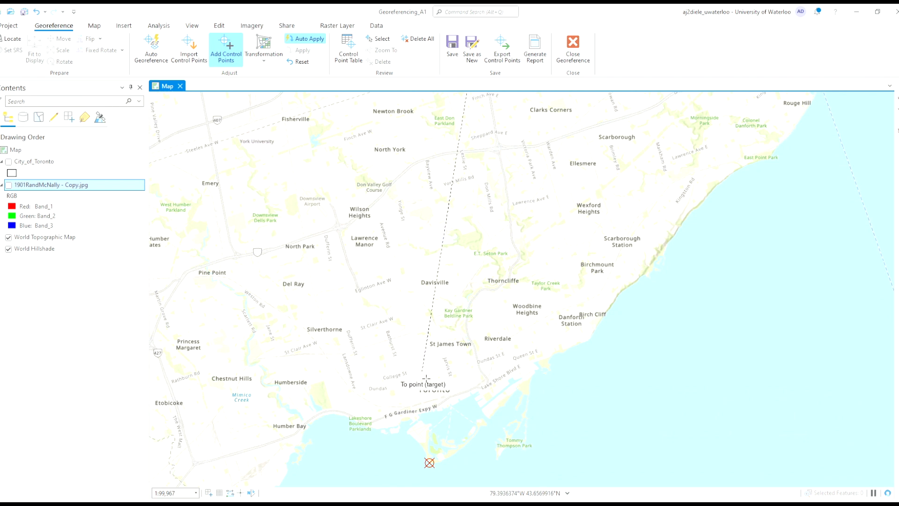
scroll(424, 377, up, 10)
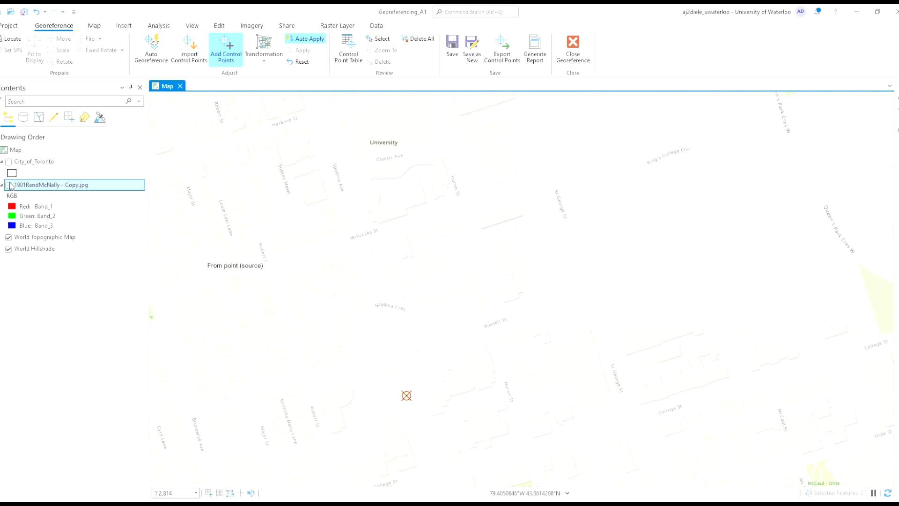
Compare the adjusted 1901 raster with the basemap across the whole city by showing and hiding the raster.
click(9, 185)
scroll(412, 393, down, 6)
drag(430, 409, 468, 201)
scroll(473, 207, down, 4)
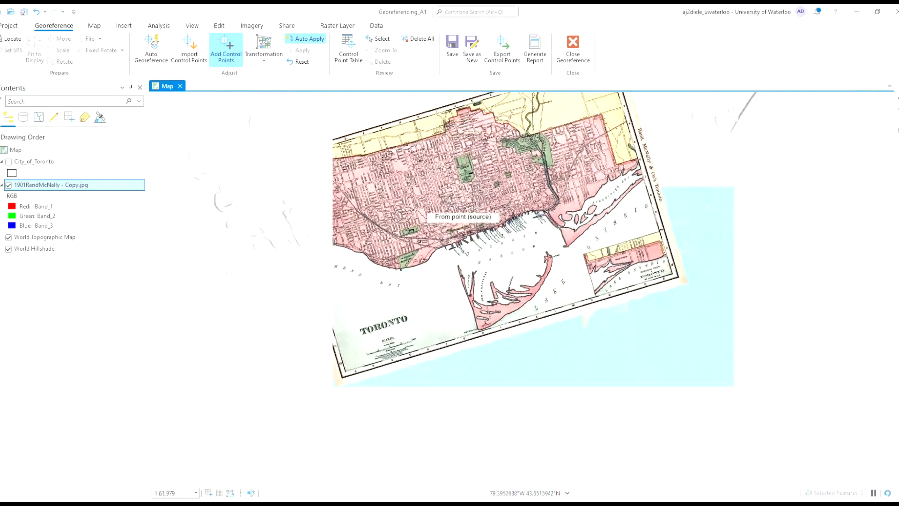
click(8, 185)
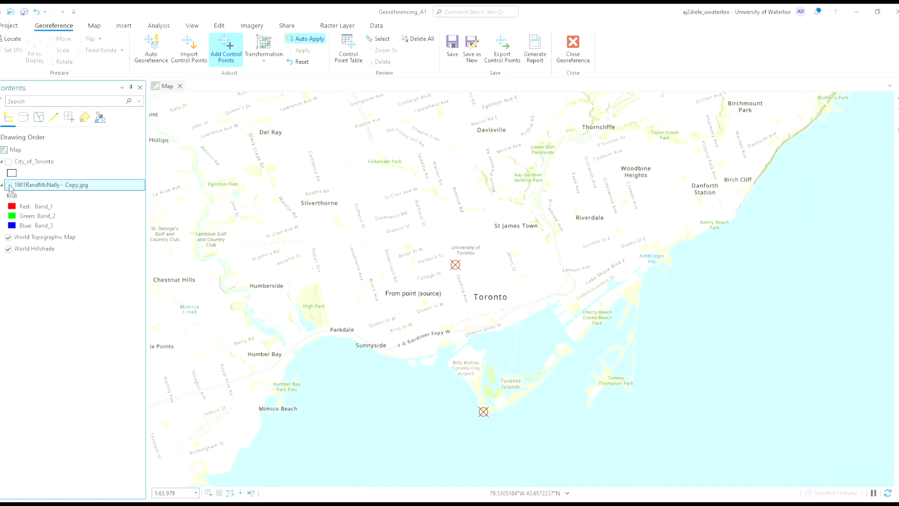
click(8, 185)
Show the City_of_Toronto layer and compare its shoreline with the 1901 raster by toggling the raster's visibility.
click(8, 161)
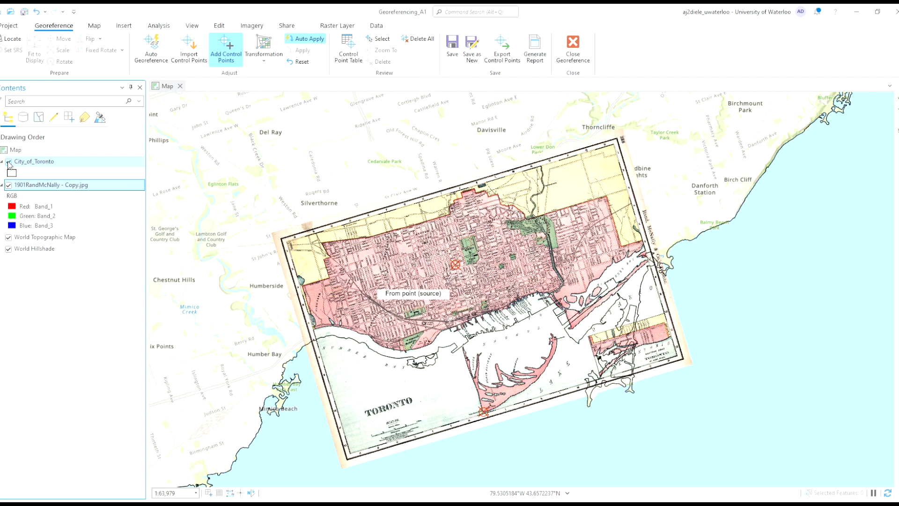
click(8, 185)
click(8, 185)
click(8, 185)
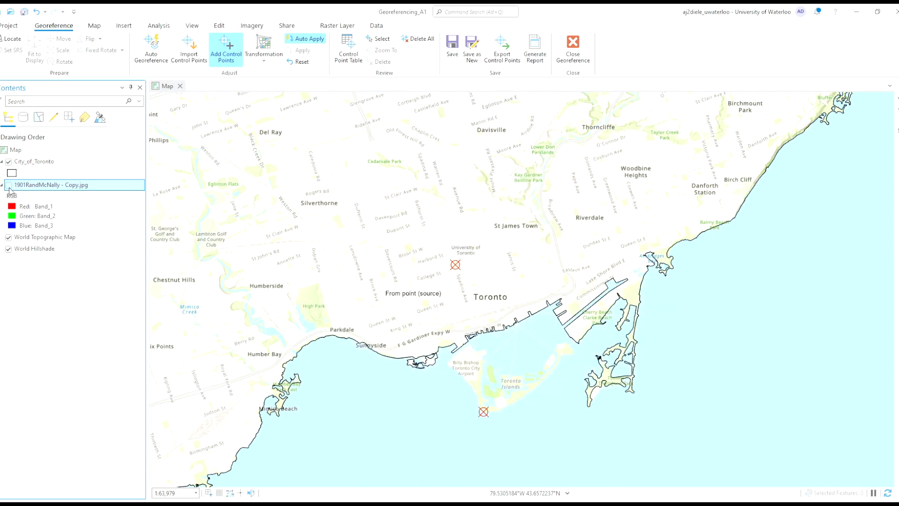
Add a third control point linking the street corner at High Park's northeast edge on the raster to Bloor St W and Parkside Dr on the basemap.
scroll(335, 311, up, 2)
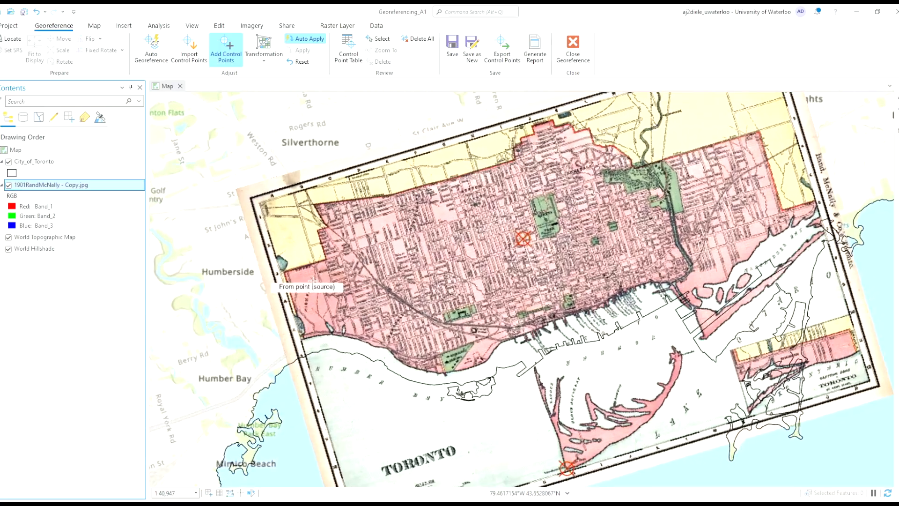
scroll(313, 279, up, 5)
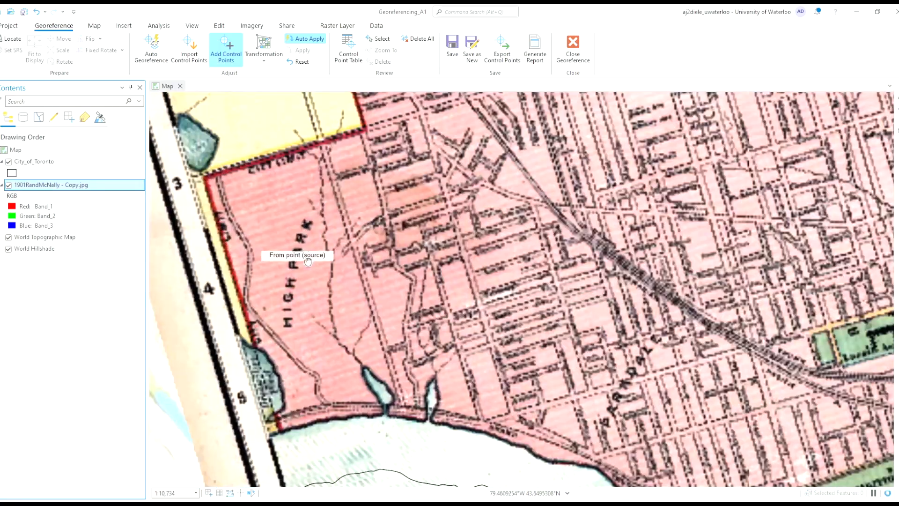
scroll(365, 249, up, 3)
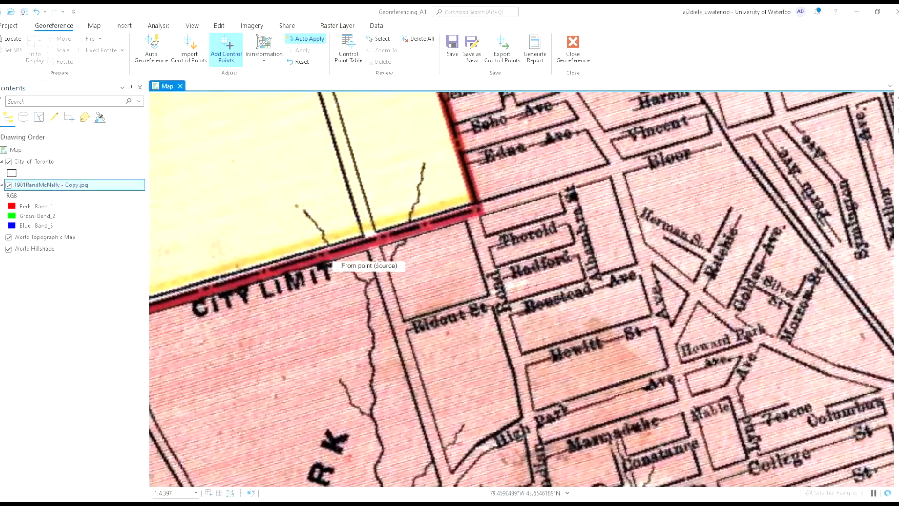
click(367, 250)
click(9, 185)
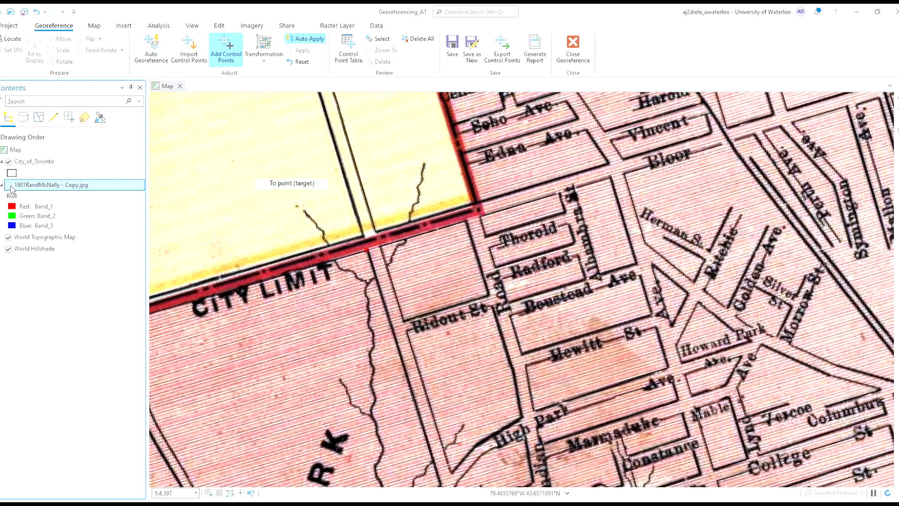
click(341, 261)
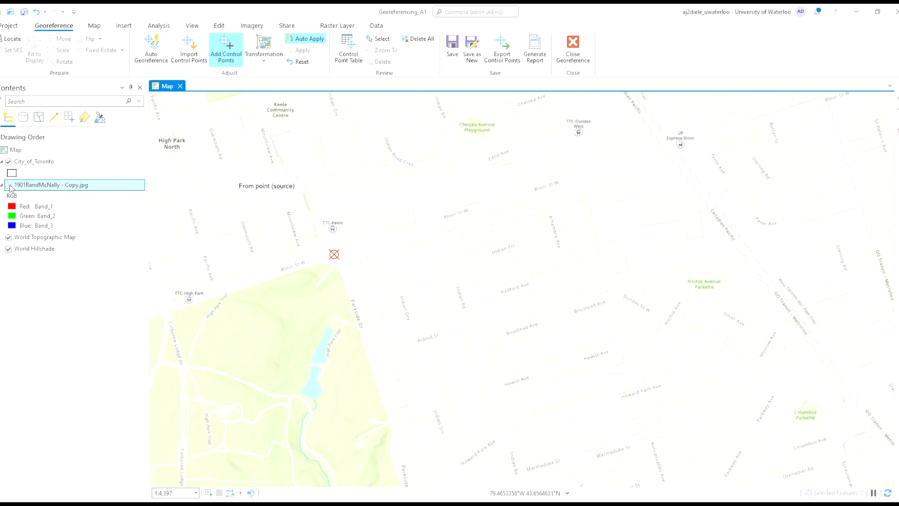
click(9, 185)
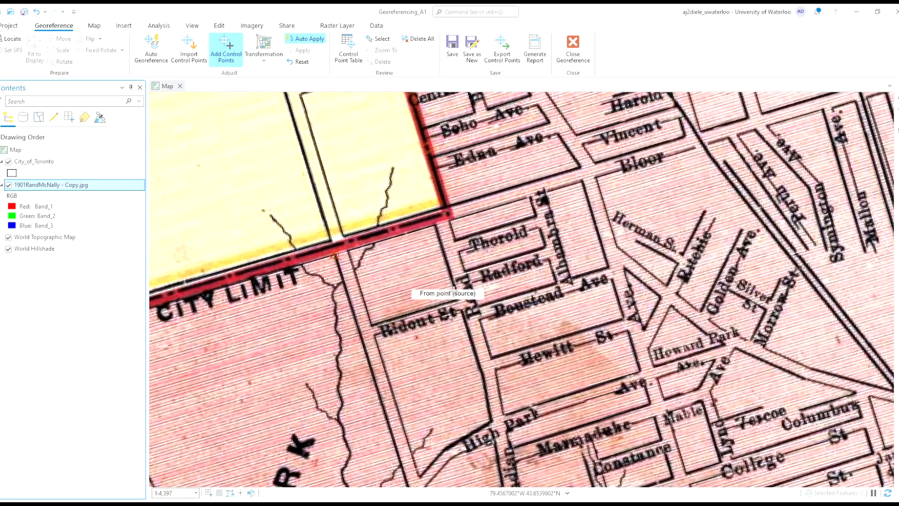
Compare the eastern half of the 1901 raster with the basemap by toggling the raster's visibility.
scroll(453, 293, down, 5)
scroll(539, 350, up, 3)
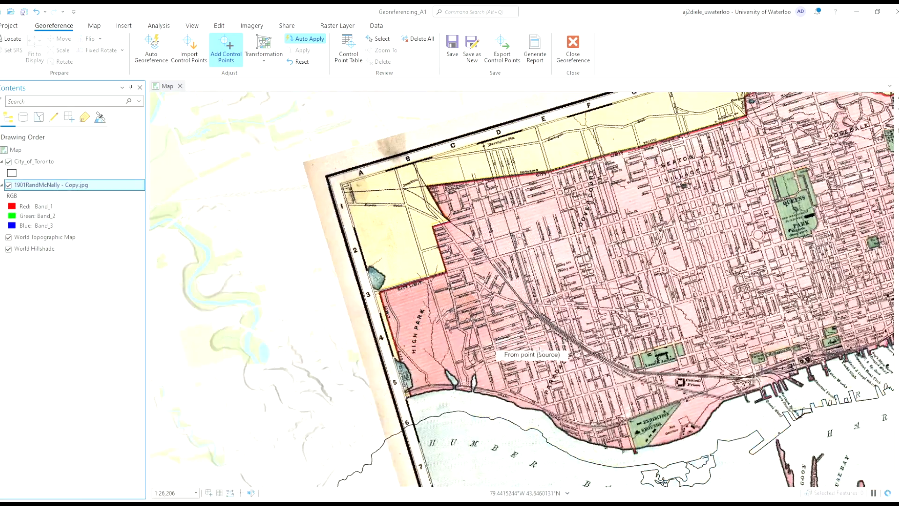
scroll(539, 351, down, 2)
drag(663, 352, 301, 344)
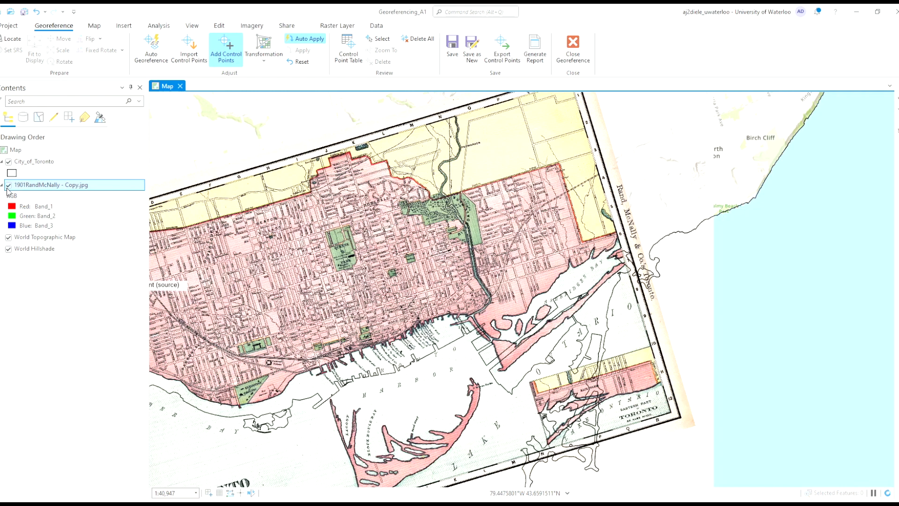
click(8, 186)
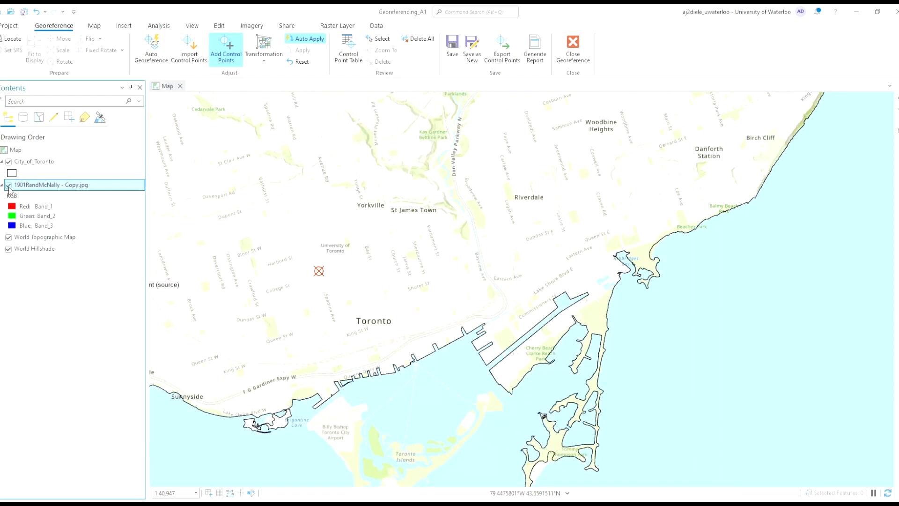
click(8, 186)
click(9, 186)
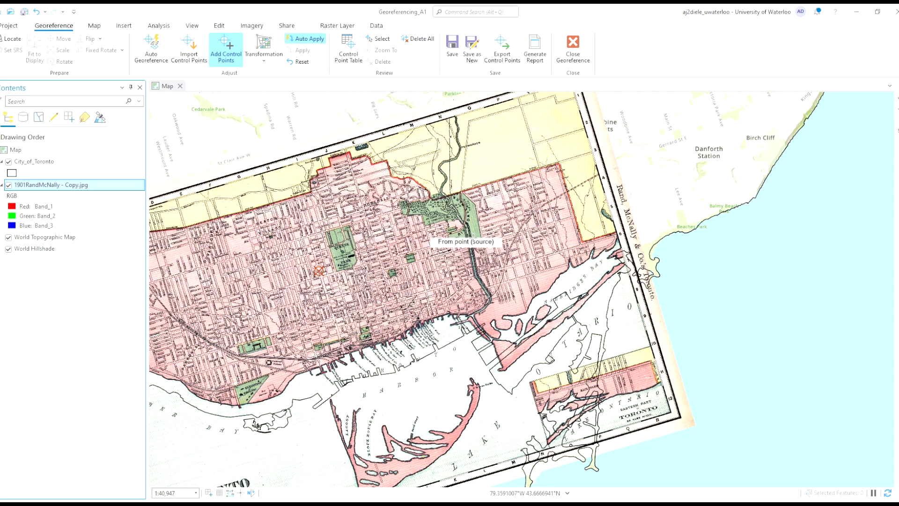
Add a fourth control point linking Riverdale Park's southwest corner near Gildersleeve Ave on the raster to the park corner near River St on the basemap.
scroll(472, 237, up, 2)
scroll(473, 236, up, 3)
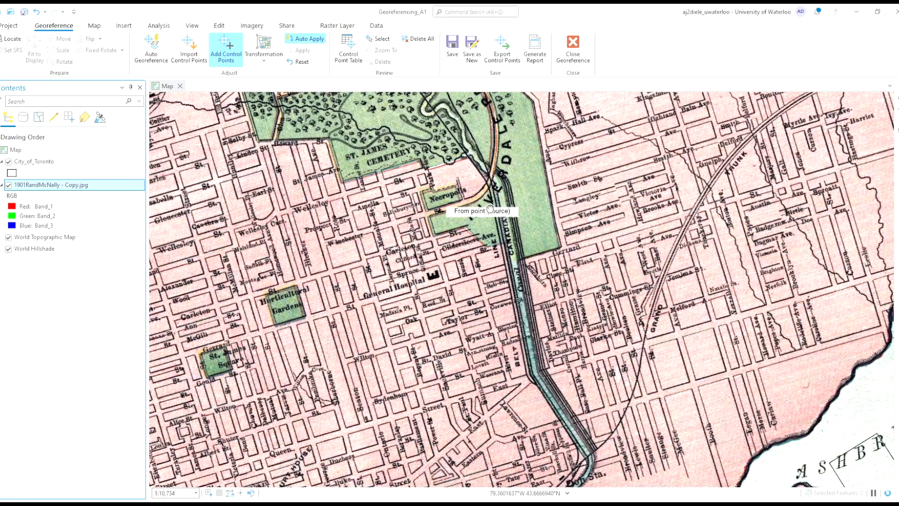
drag(490, 209, 459, 249)
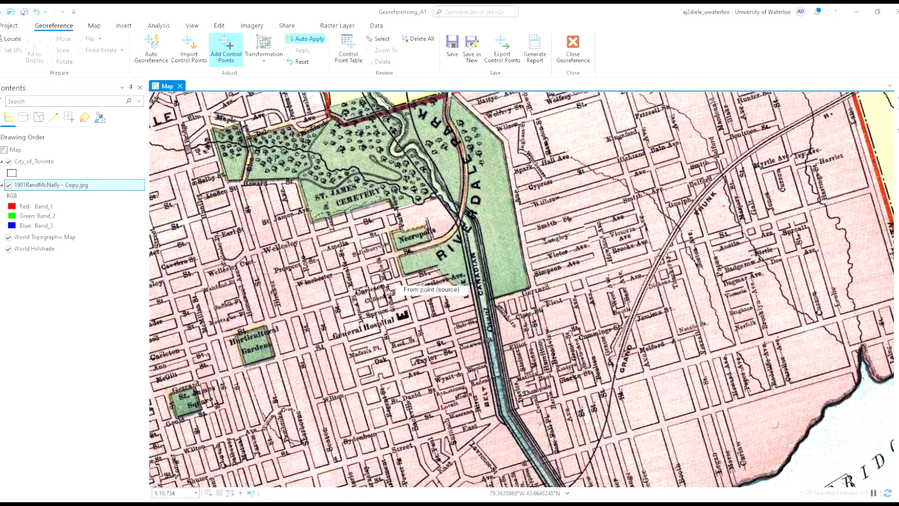
scroll(431, 306, up, 1)
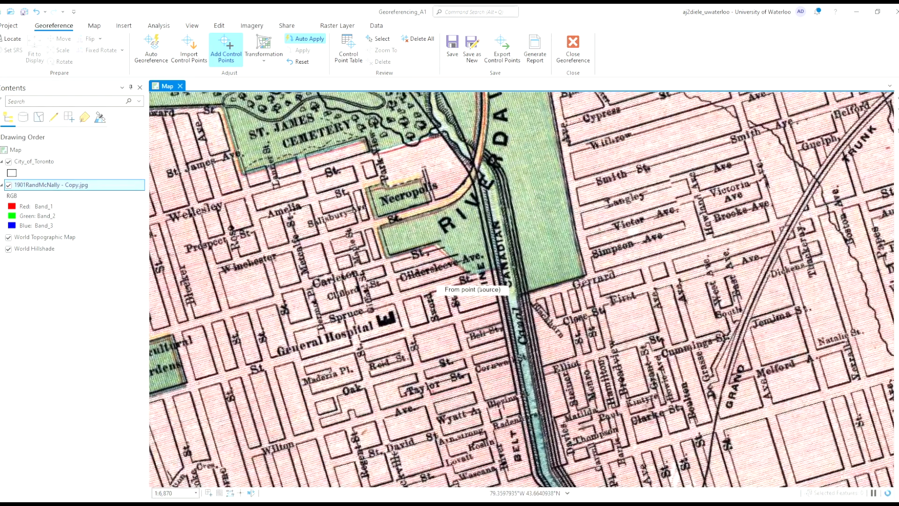
click(469, 273)
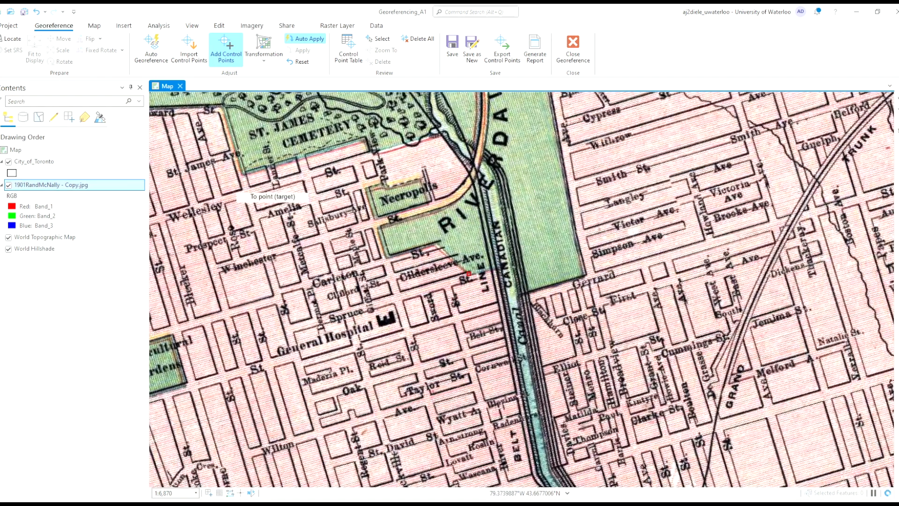
click(8, 185)
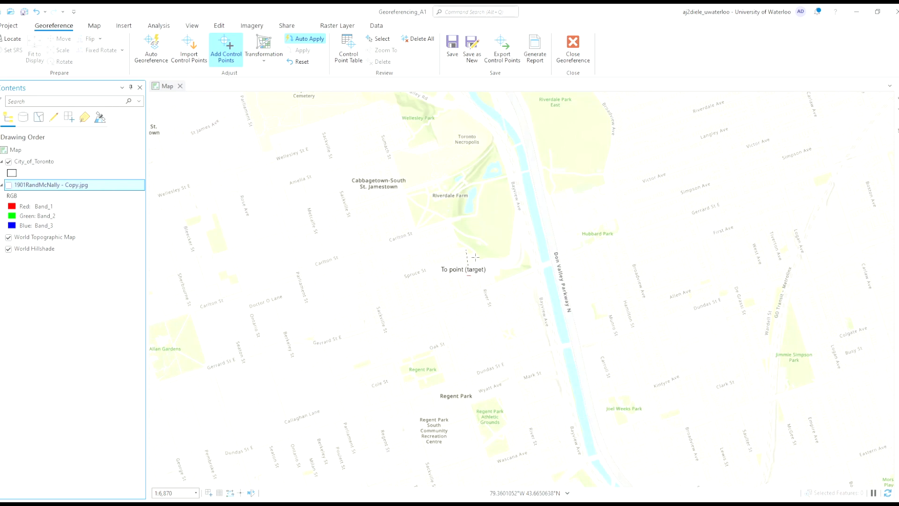
scroll(475, 258, up, 4)
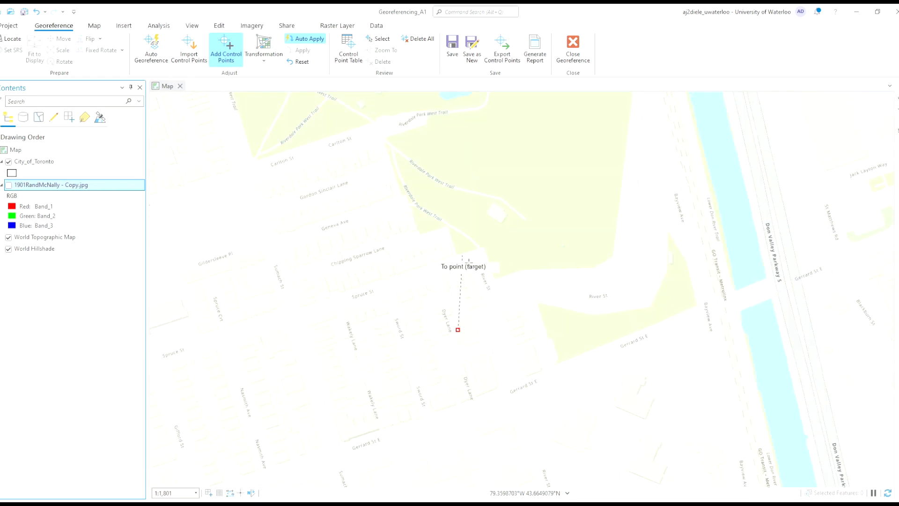
click(457, 255)
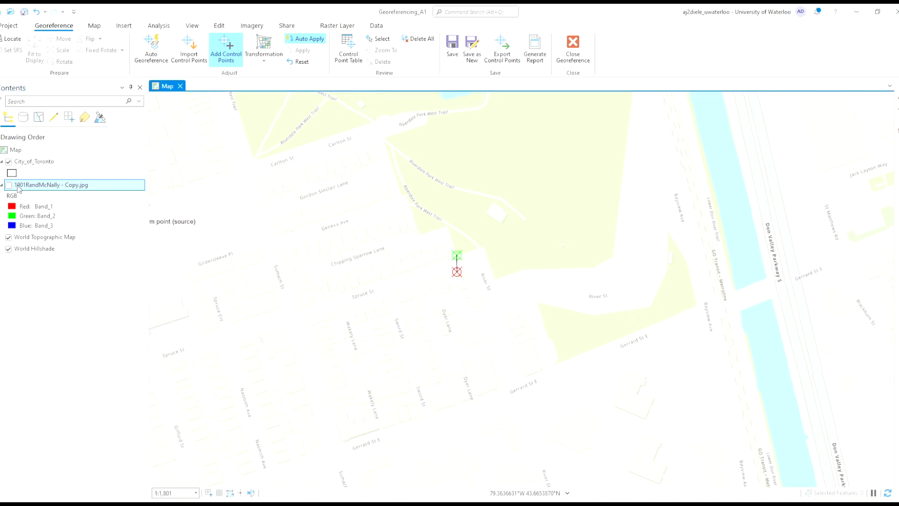
Check the adjusted 1901 raster against the basemap around Riverdale Park and across the whole city.
click(8, 185)
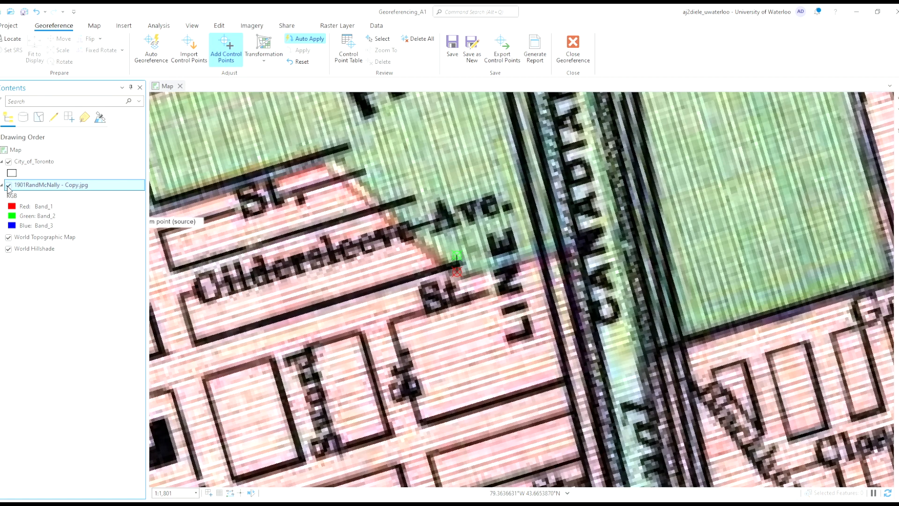
click(9, 185)
scroll(397, 224, down, 3)
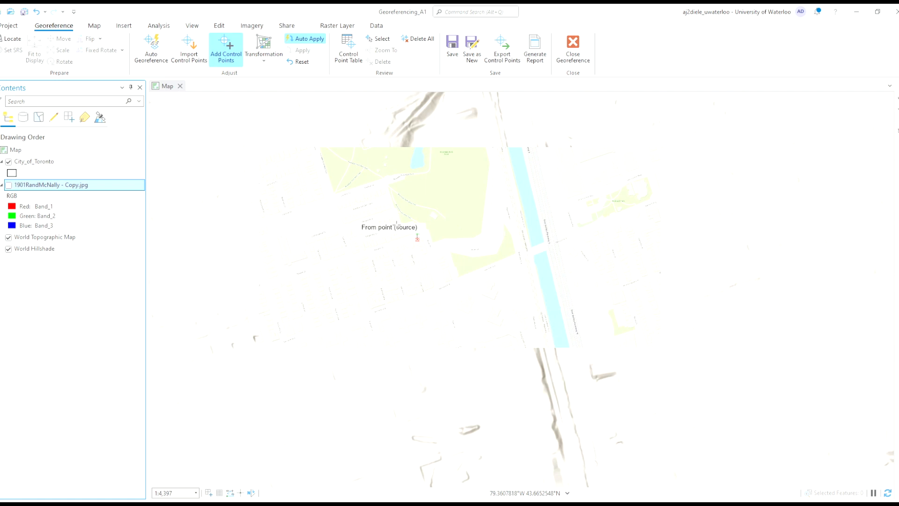
scroll(328, 294, down, 5)
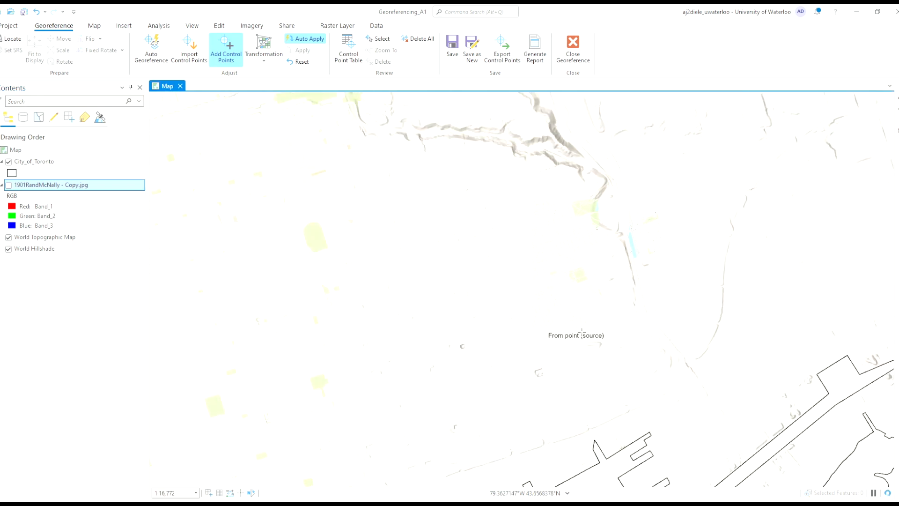
scroll(461, 347, down, 3)
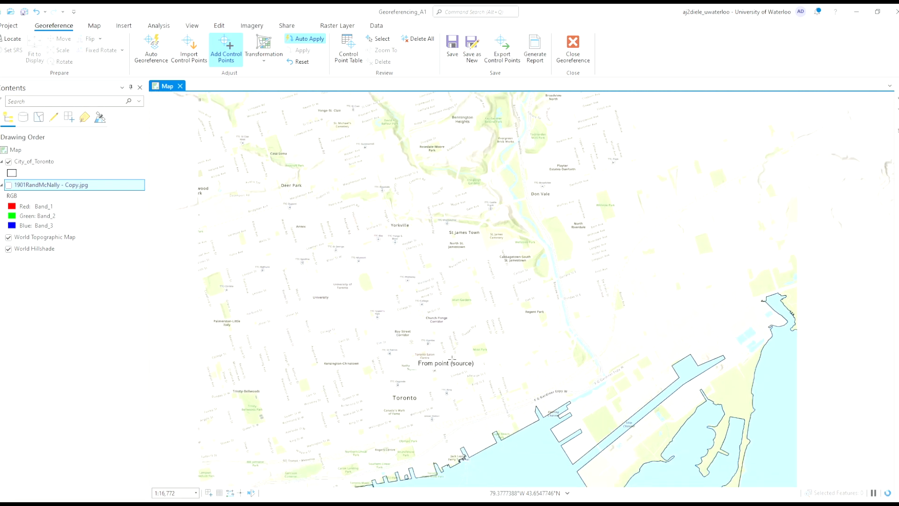
click(9, 185)
drag(565, 396, 618, 326)
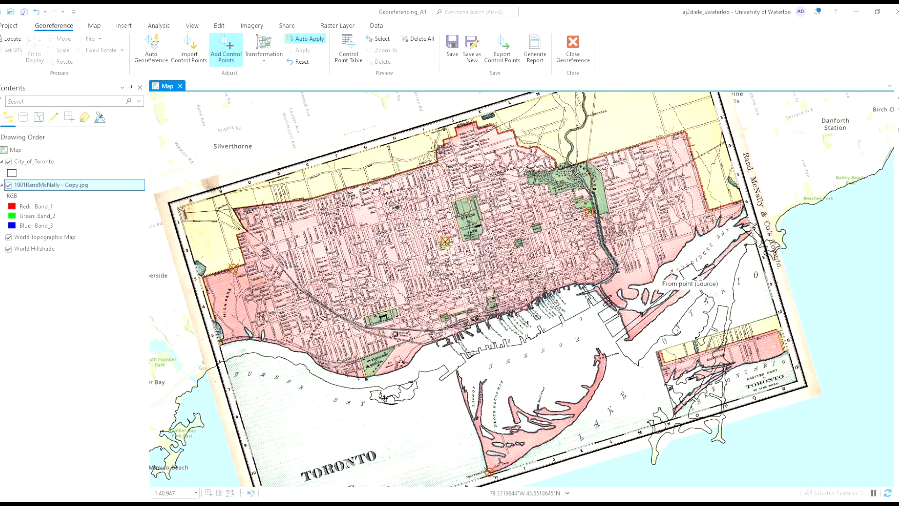
scroll(491, 297, down, 3)
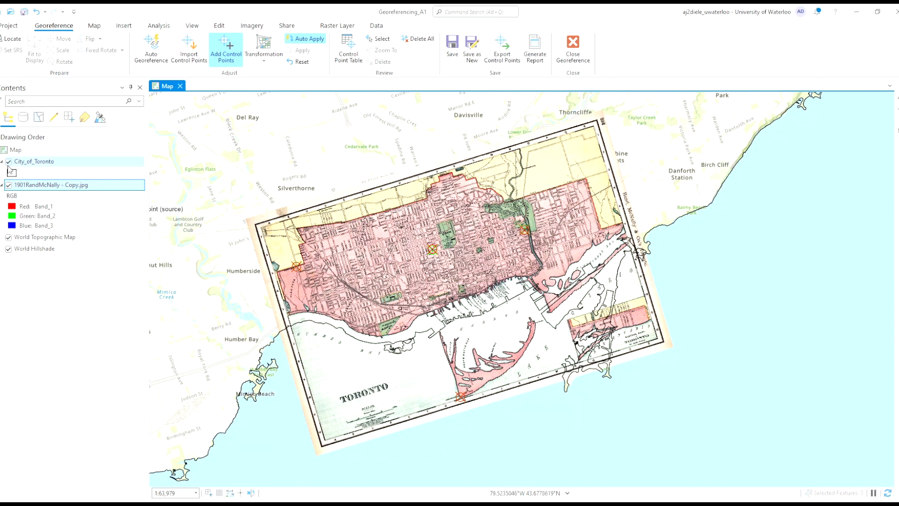
Hide the City_of_Toronto layer, compare the raster with the basemap, and save the georeferencing.
click(9, 161)
click(9, 185)
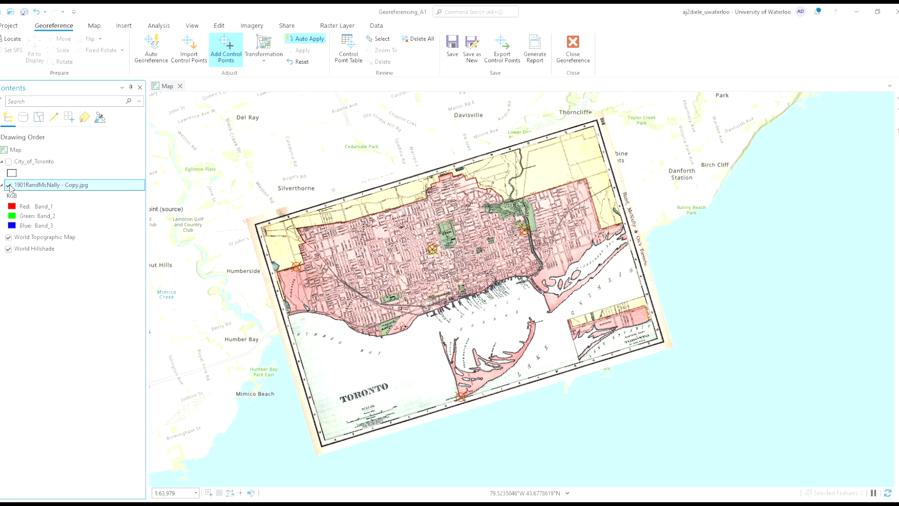
click(9, 186)
click(459, 54)
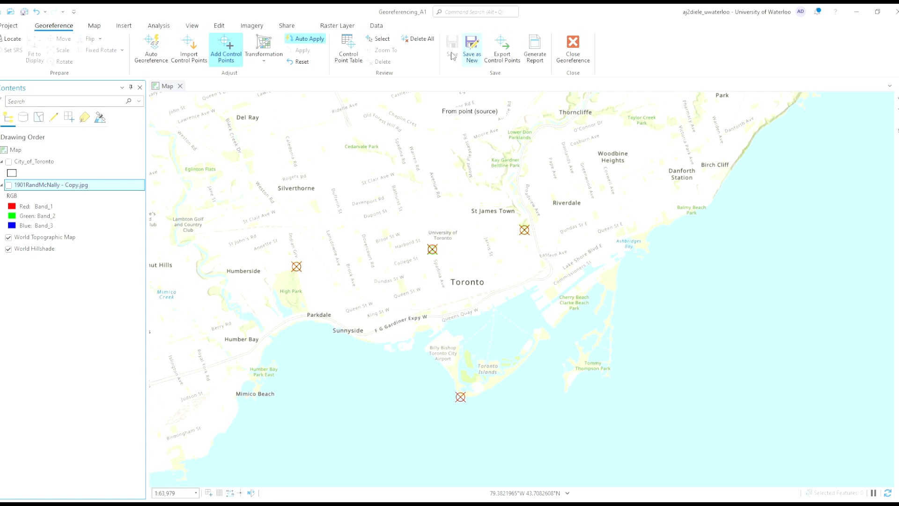
click(8, 185)
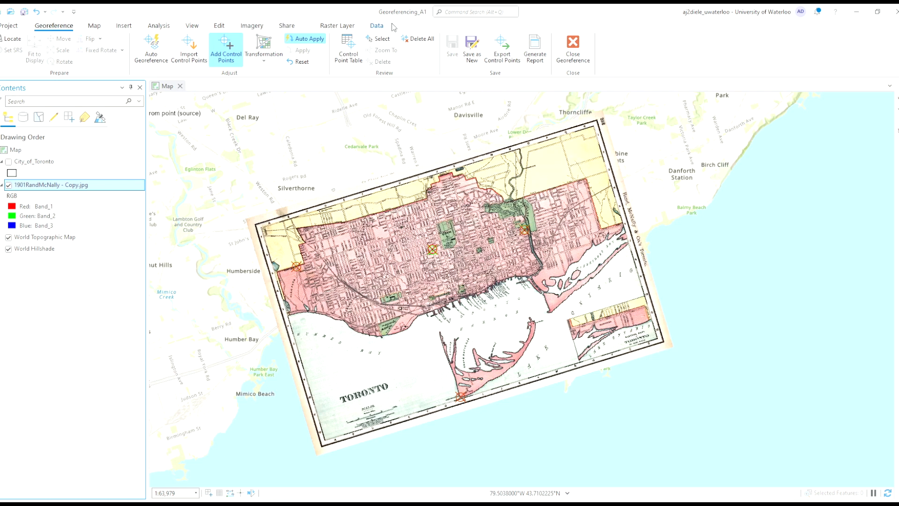
View the Export Raster settings for saving a new copy, dismiss them without exporting, and close the georeferencing session.
click(468, 45)
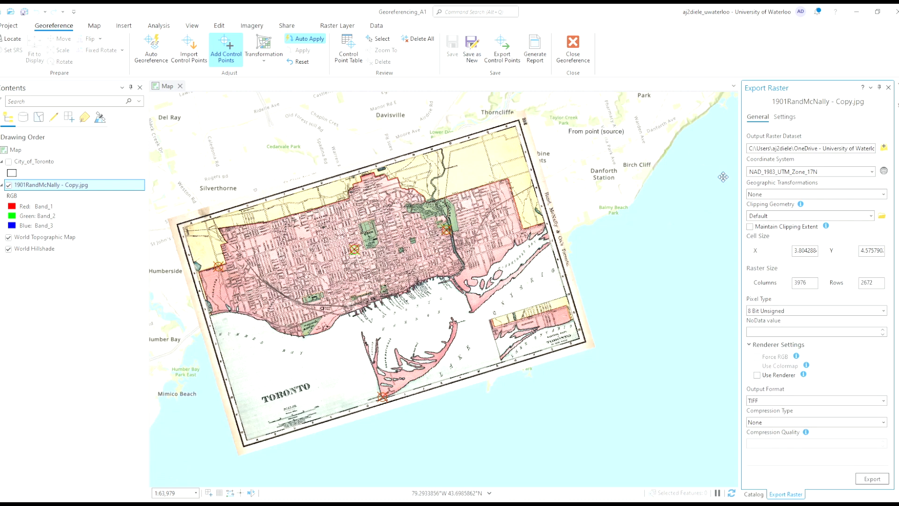
click(888, 88)
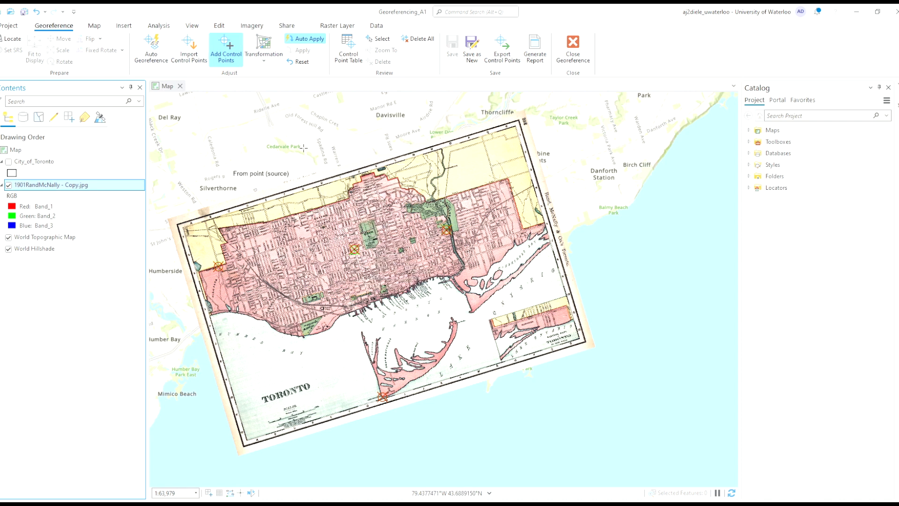
click(569, 42)
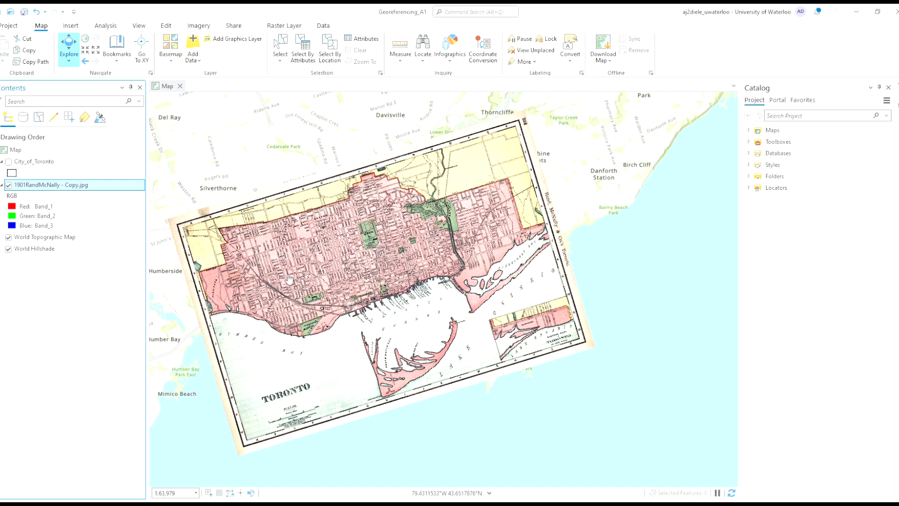
Show the City_of_Toronto layer and compare its shoreline with the georeferenced 1901 raster around the harbour and islands.
drag(294, 288, 358, 248)
drag(508, 214, 446, 203)
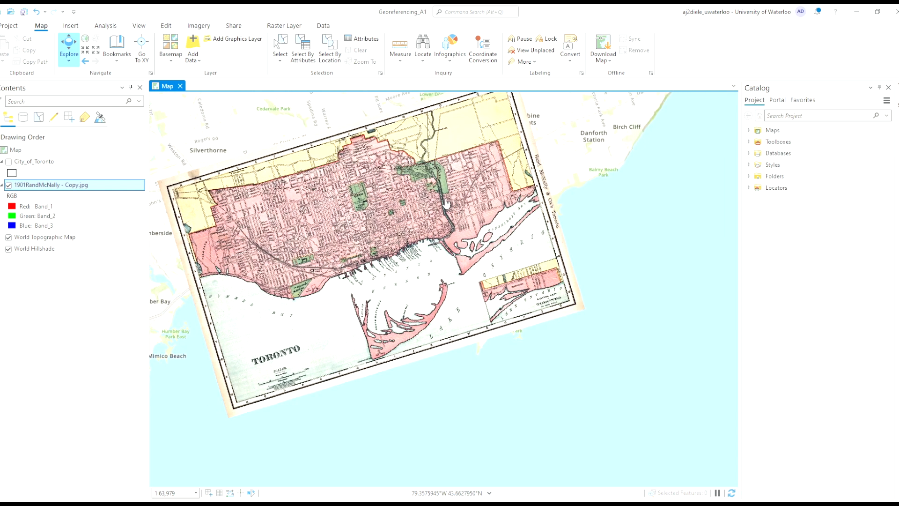
drag(356, 197, 389, 215)
scroll(385, 258, down, 4)
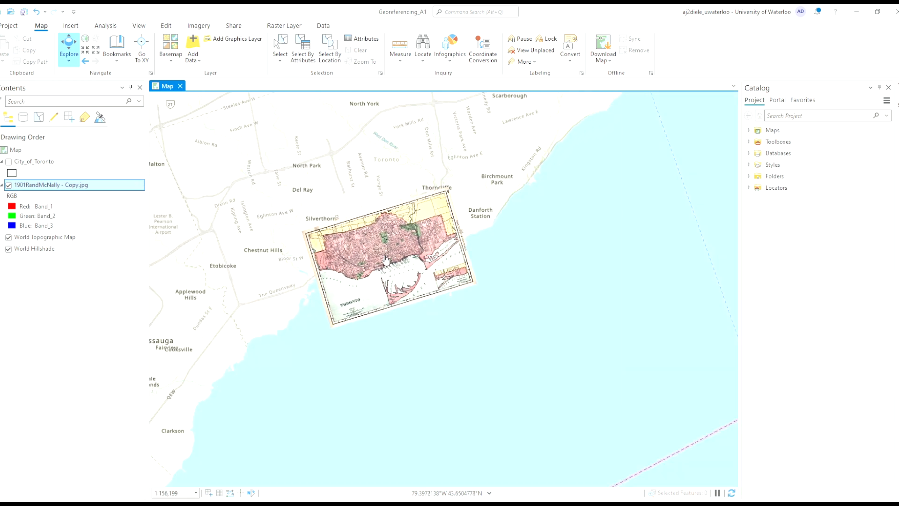
click(8, 161)
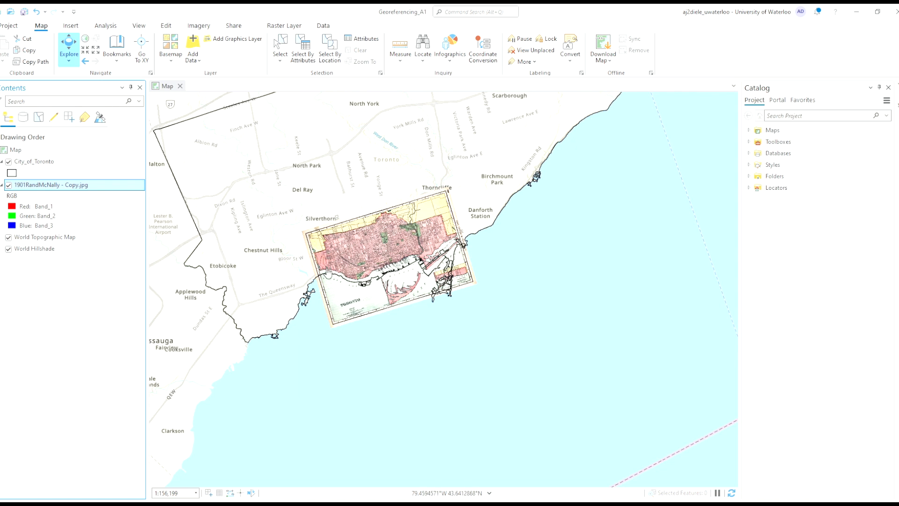
scroll(324, 266, up, 2)
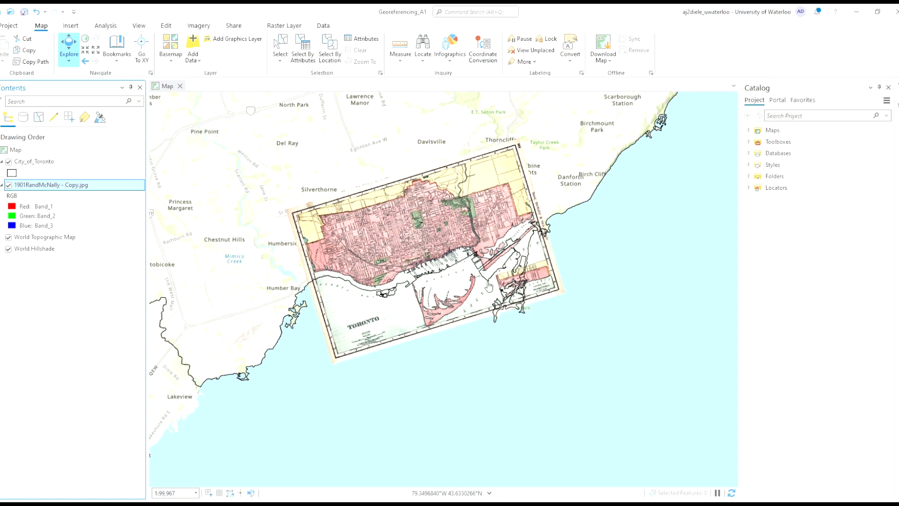
scroll(455, 275, up, 3)
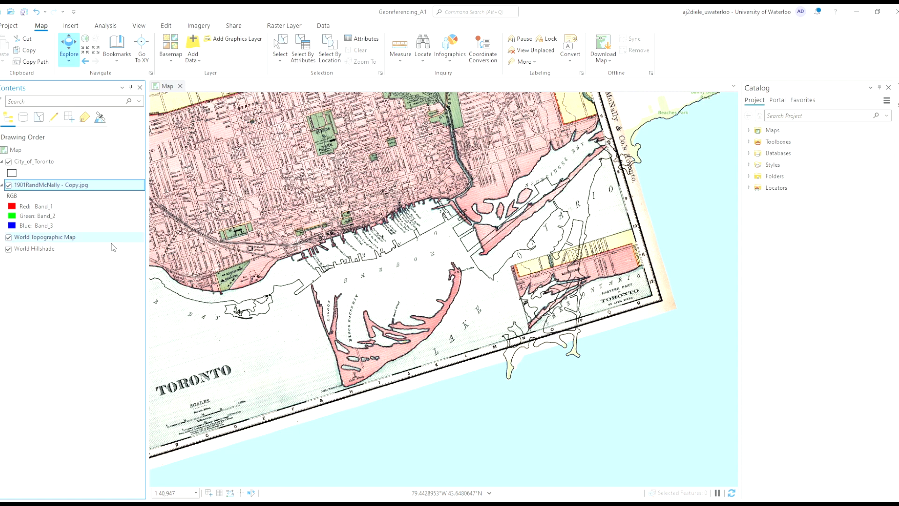
scroll(207, 283, up, 2)
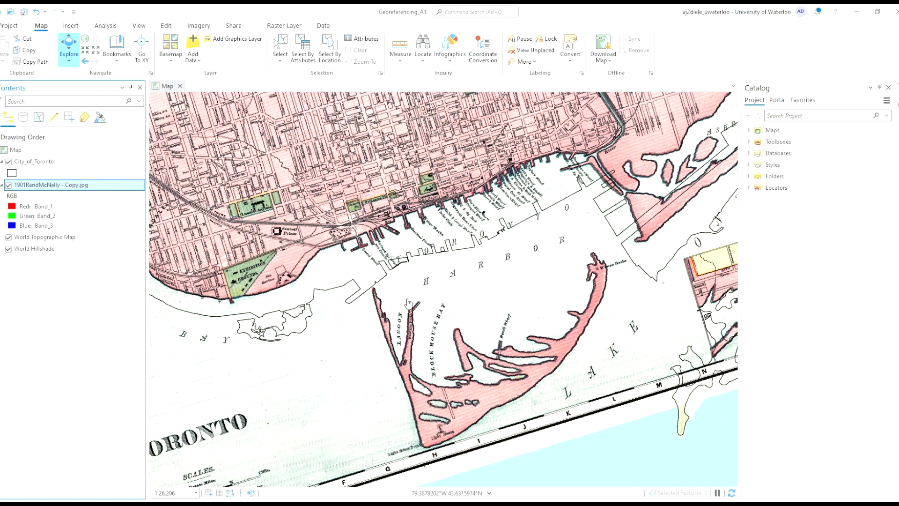
Compare the 1901 raster's shoreline with the basemap around the harbour and islands by repeatedly hiding and showing the raster.
click(9, 185)
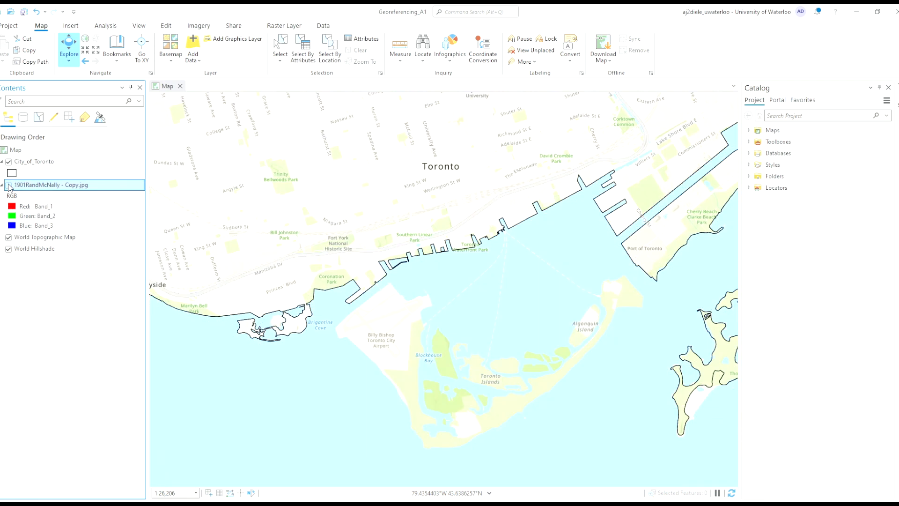
click(9, 185)
click(9, 185)
click(9, 186)
click(9, 186)
click(9, 186)
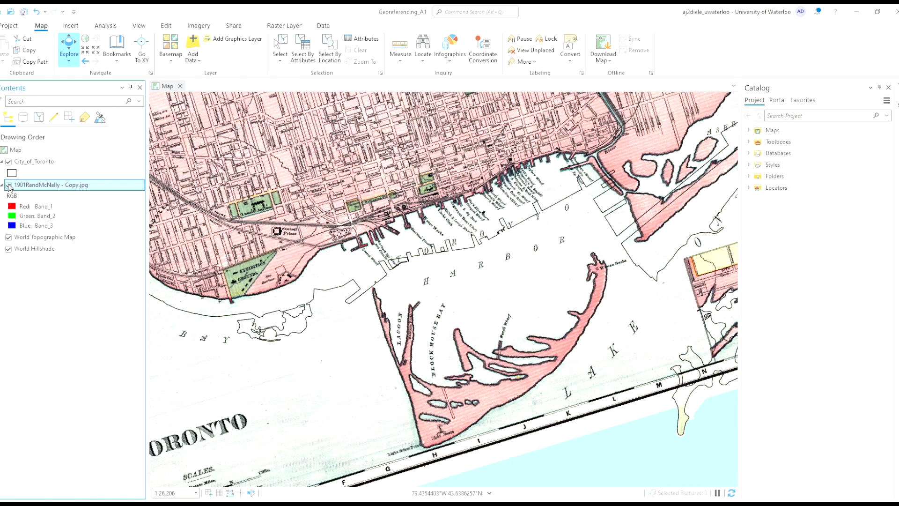
click(9, 186)
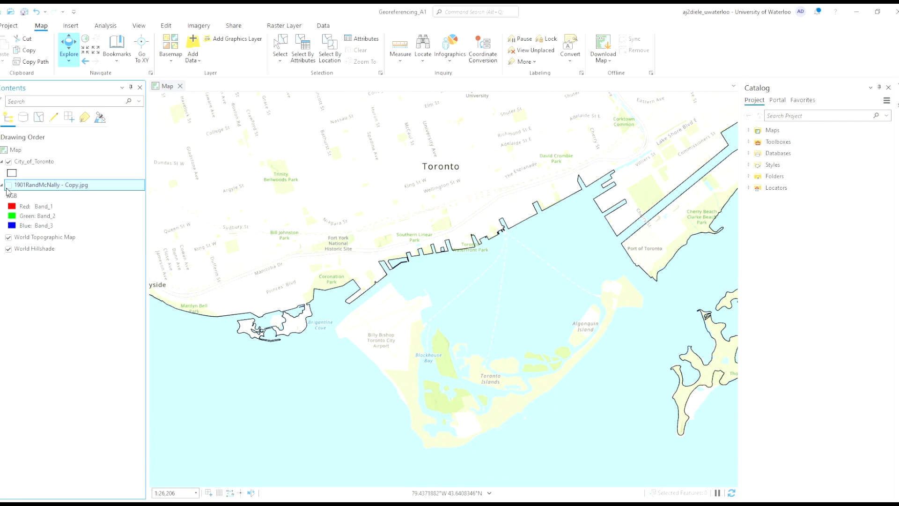
click(9, 185)
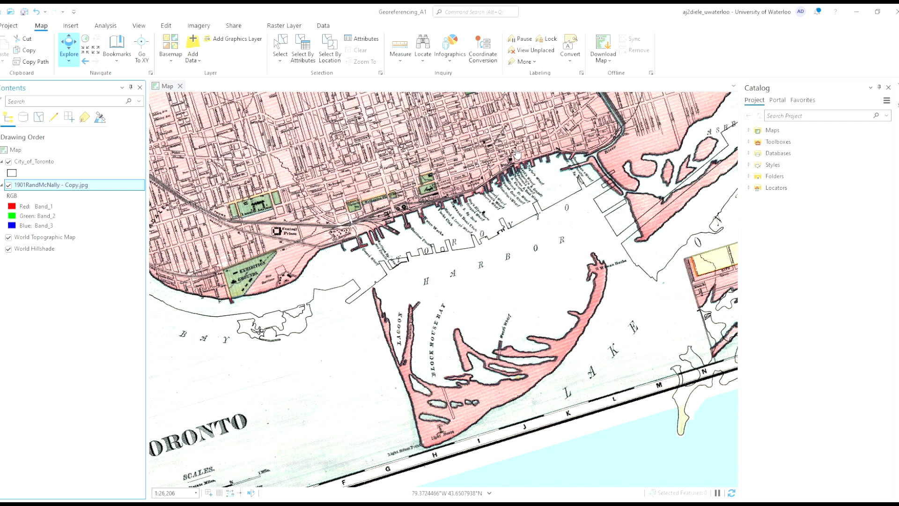
Set the City_of_Toronto boundary's outline colour to red with the whole city in view, and close the symbology settings.
scroll(385, 292, down, 2)
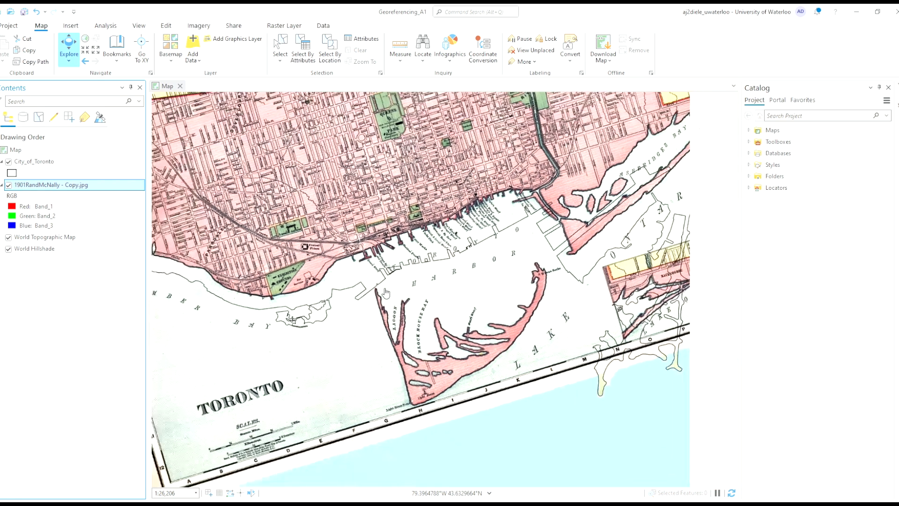
scroll(386, 292, down, 2)
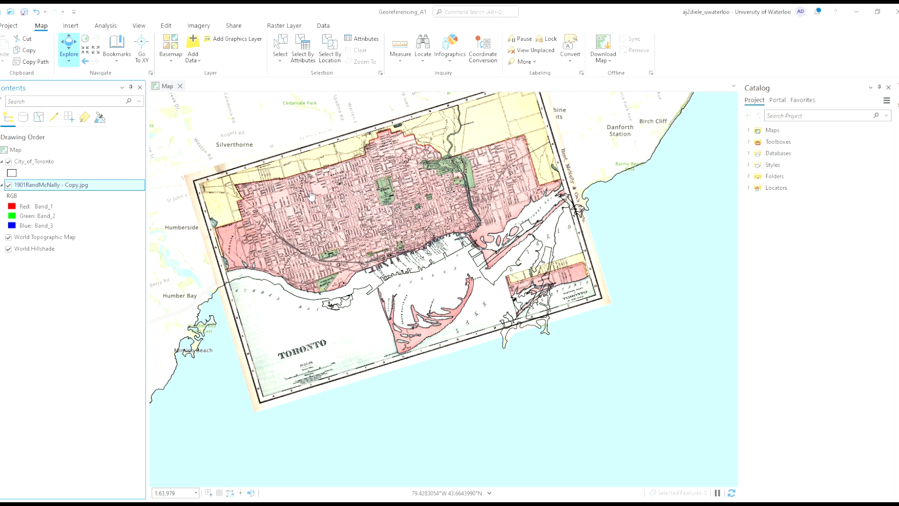
scroll(310, 196, down, 1)
scroll(293, 182, down, 3)
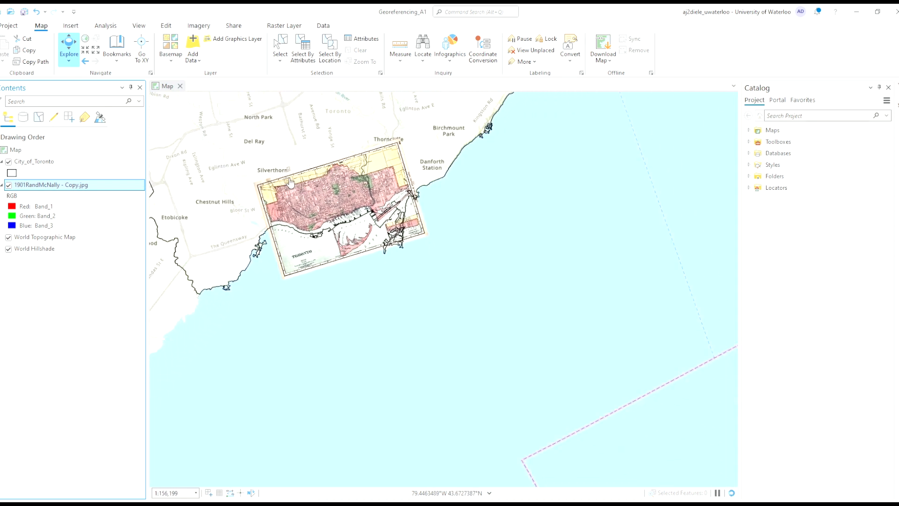
drag(289, 173, 371, 347)
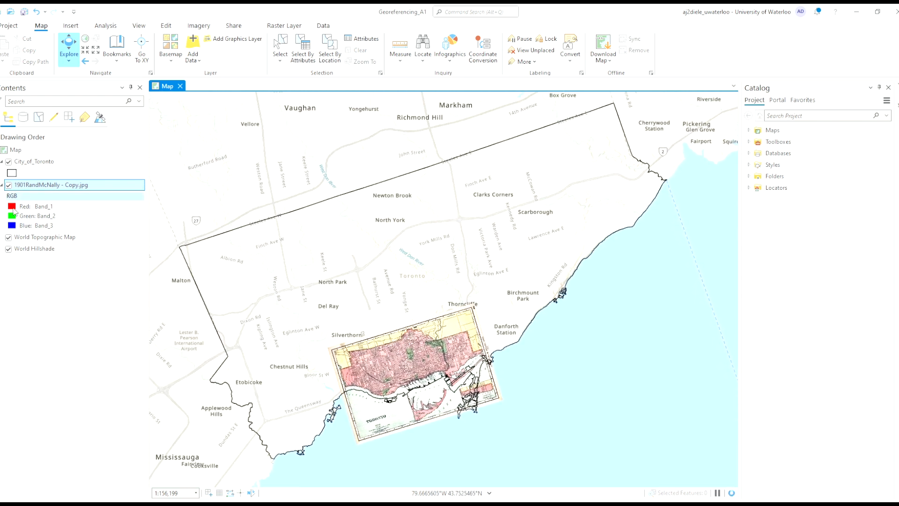
click(14, 175)
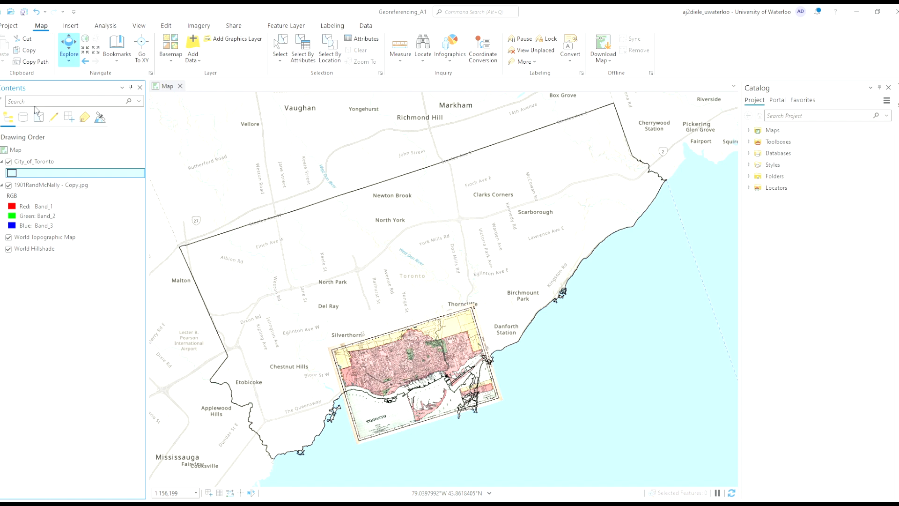
click(35, 160)
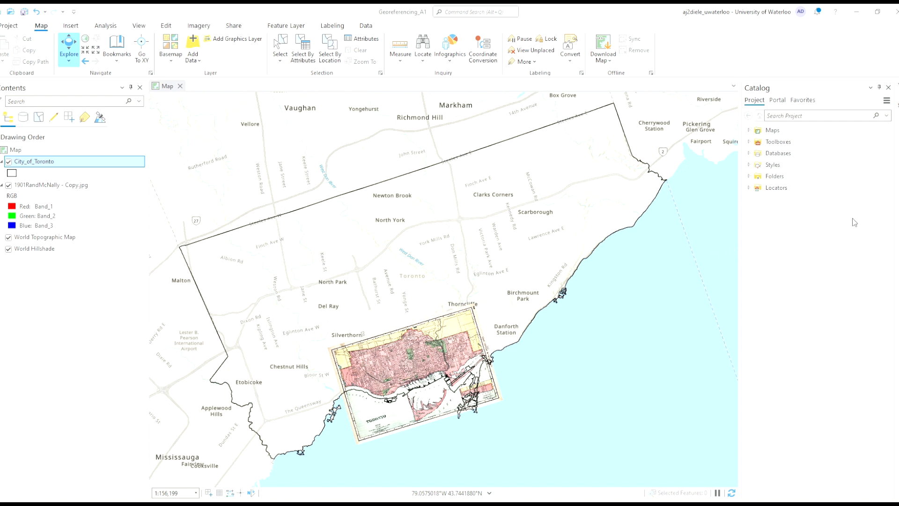
click(834, 486)
click(889, 88)
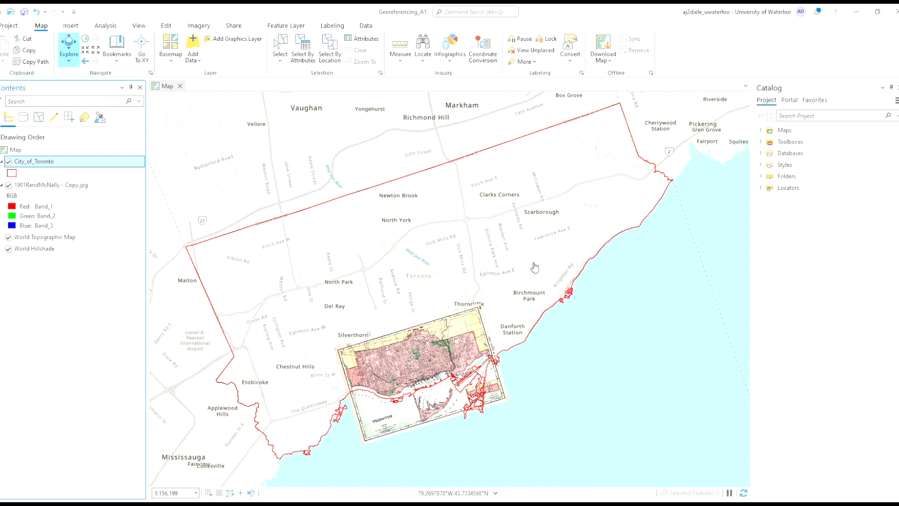